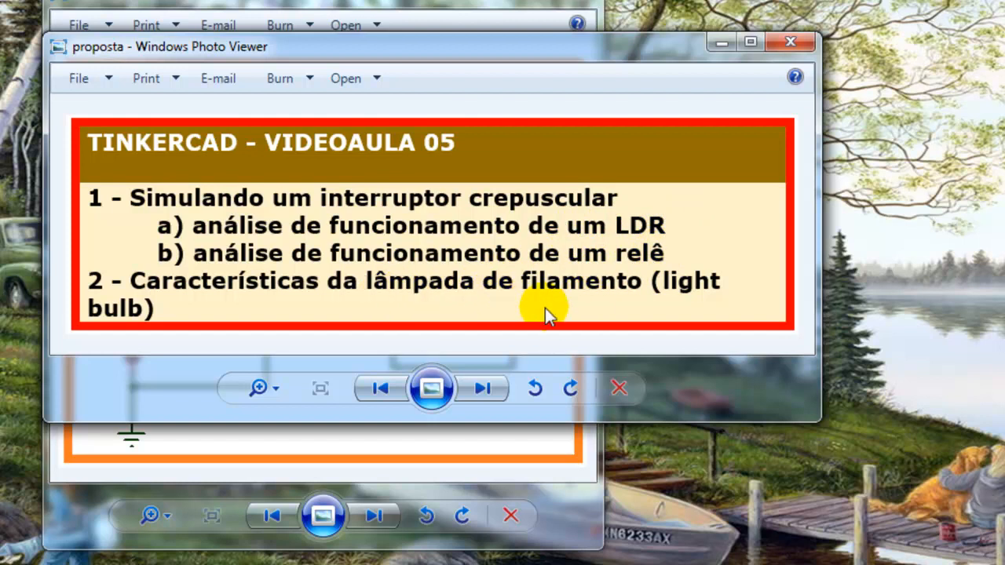
Minimize the lesson outline image, view the "Interruptor crepuscular" circuit's preview, and return to the dashboard
left_click(718, 44)
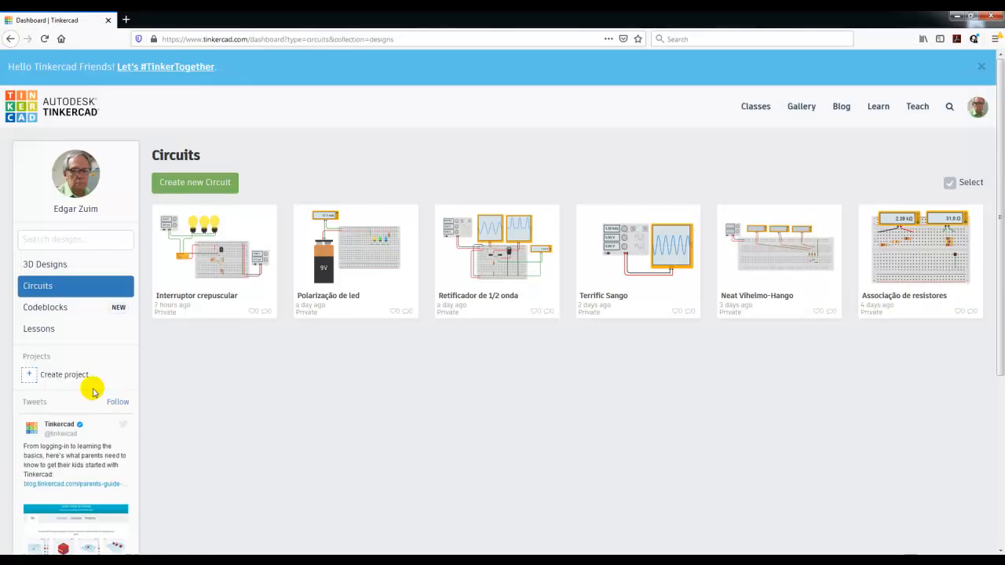
mouse_move(246, 285)
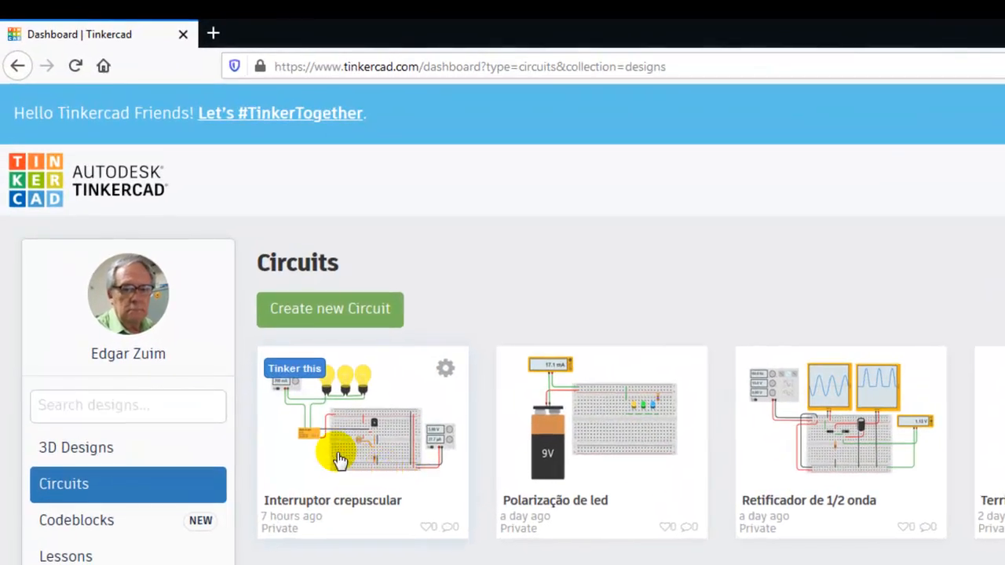
left_click(340, 459)
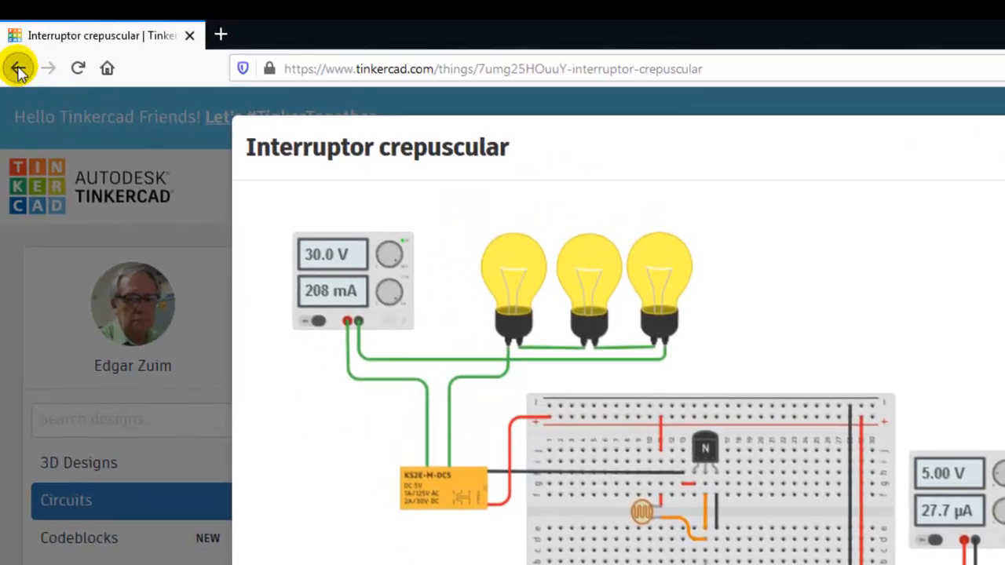
left_click(19, 69)
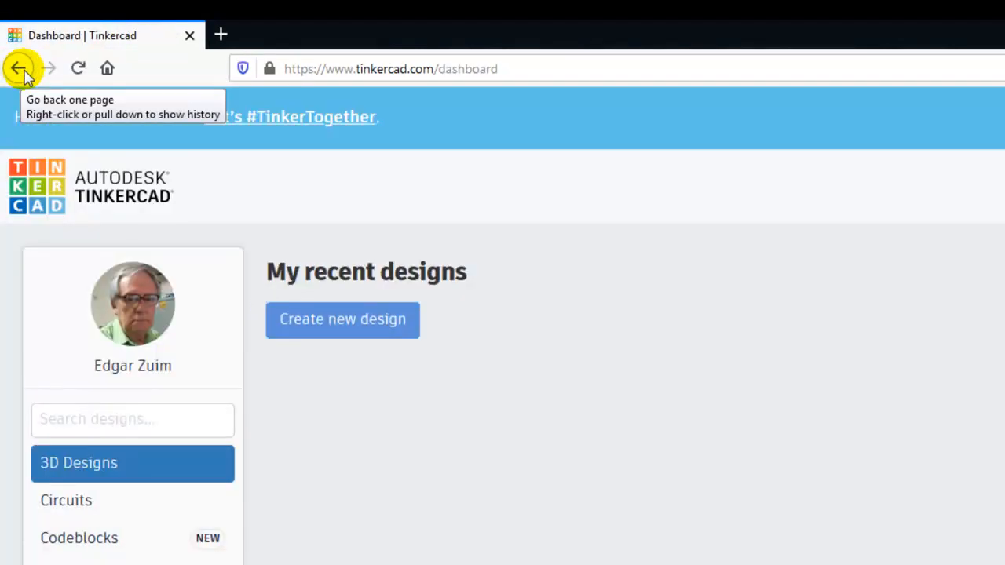
Create a new circuit from the Circuits dashboard and show all available components
left_click(96, 500)
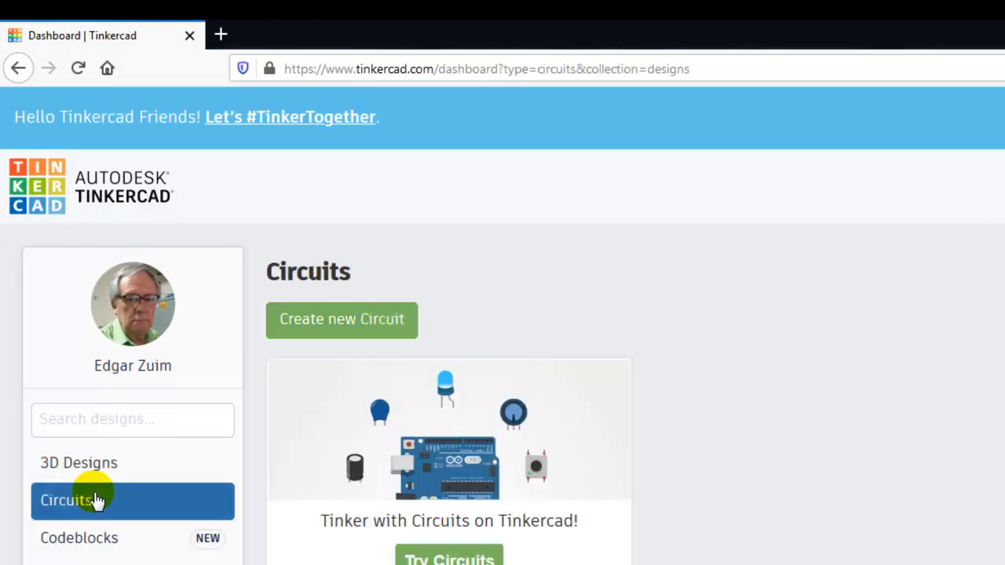
mouse_move(322, 400)
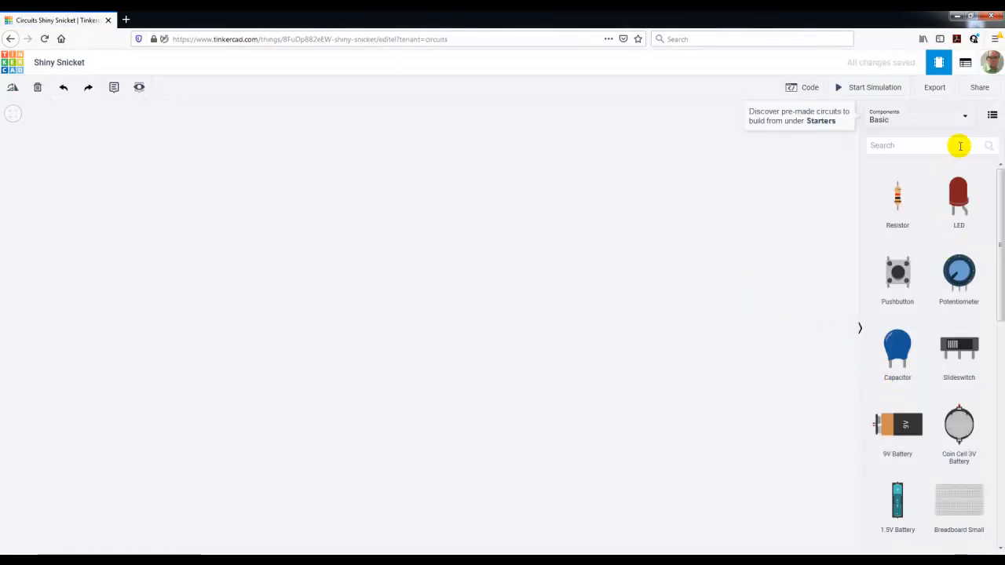
left_click(968, 117)
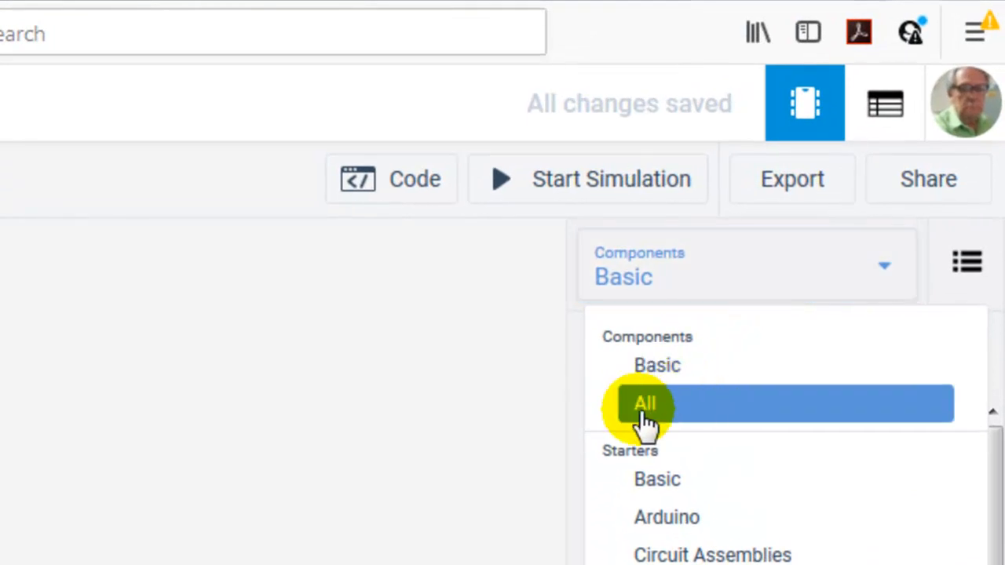
left_click(644, 408)
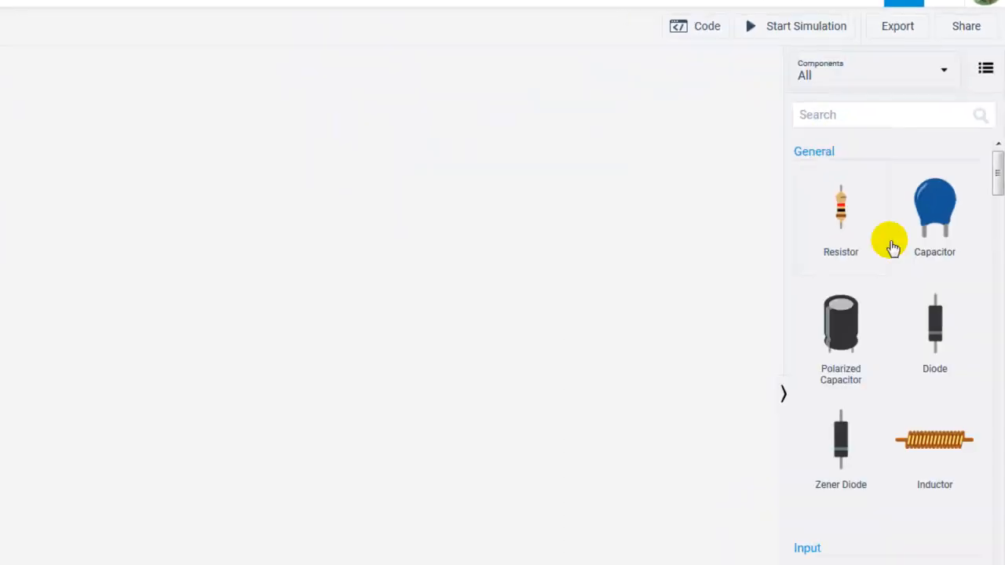
Add a photoresistor and a multimeter to the canvas, positioning the photoresistor directly below the multimeter
left_click_drag(1000, 114, 999, 139)
left_click_drag(626, 237, 366, 173)
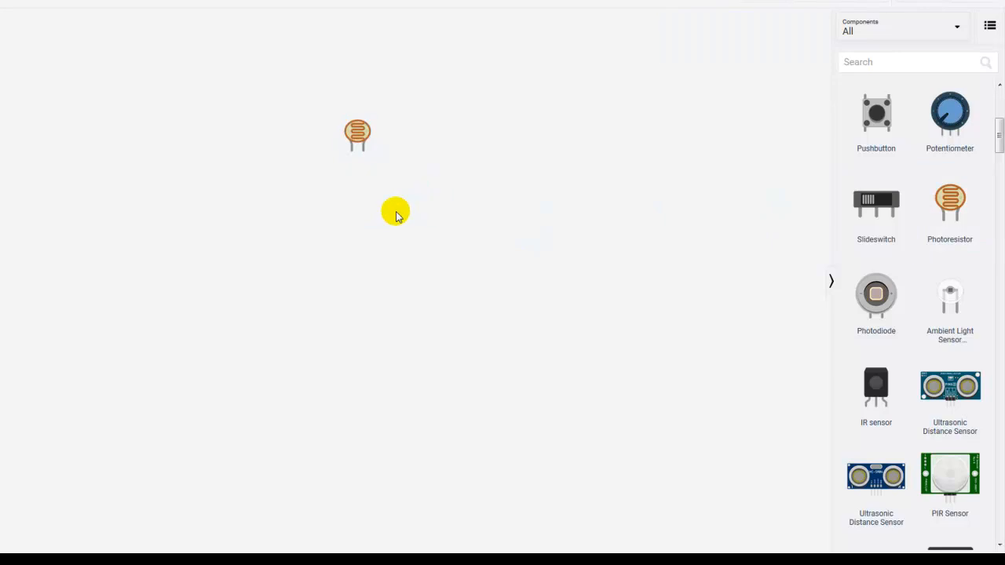
left_click_drag(997, 147, 1000, 344)
left_click_drag(867, 344, 361, 229)
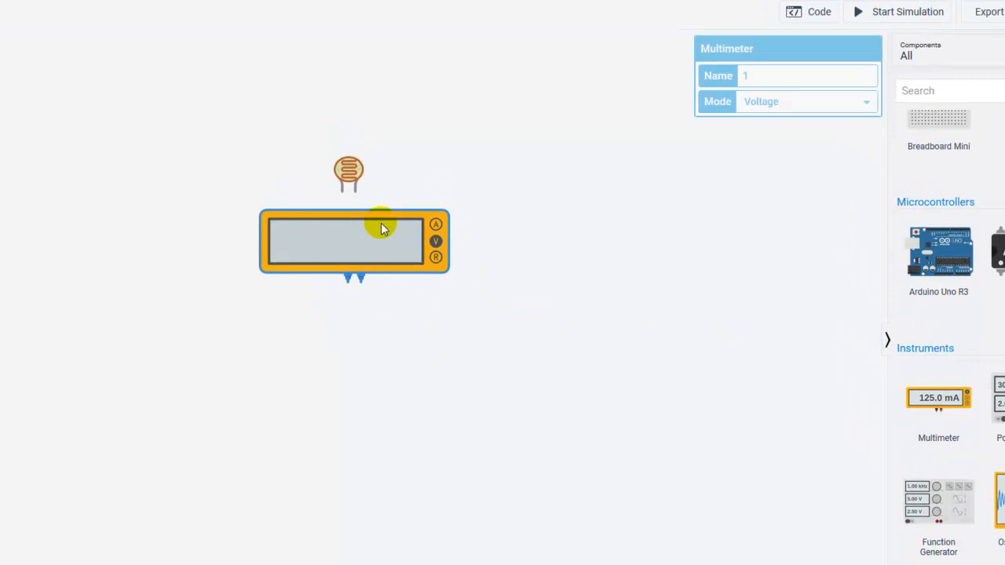
left_click_drag(350, 175, 352, 351)
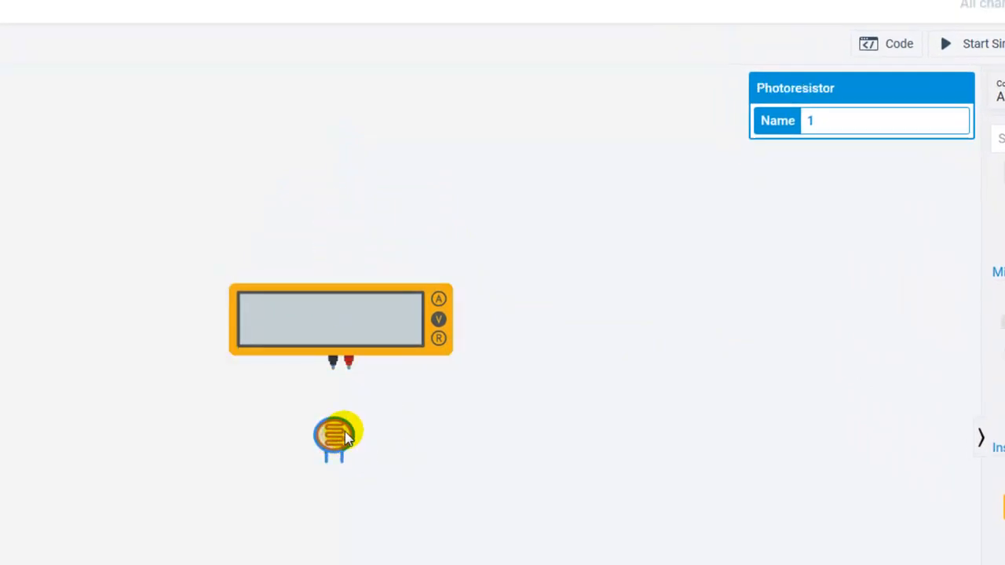
Rotate the photoresistor until its leads point up and connect them to the multimeter's negative and positive terminals with green wires
key("r")
key("r")
key("r")
key("r")
key("r")
key("r")
left_click_drag(332, 489, 333, 377)
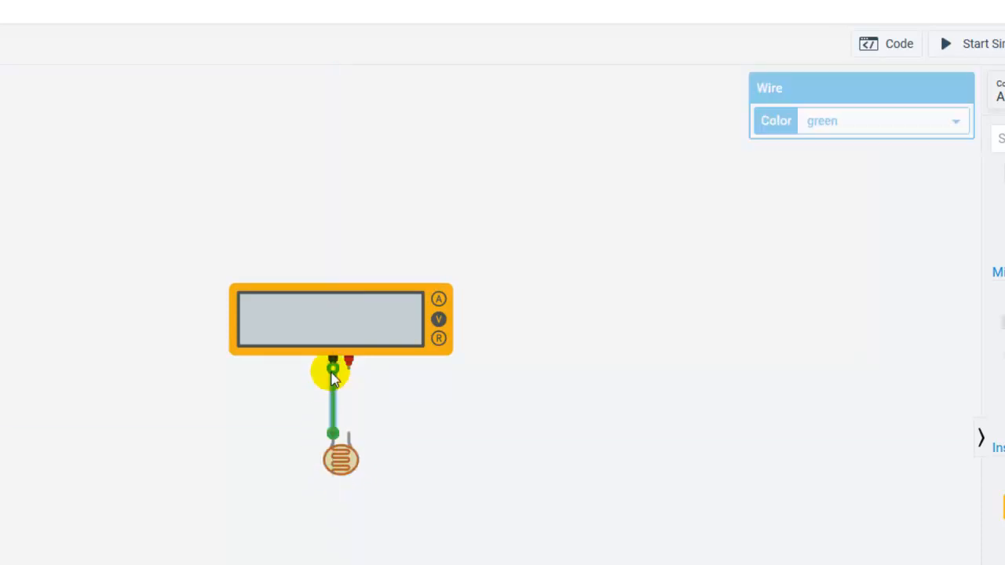
left_click_drag(348, 433, 349, 366)
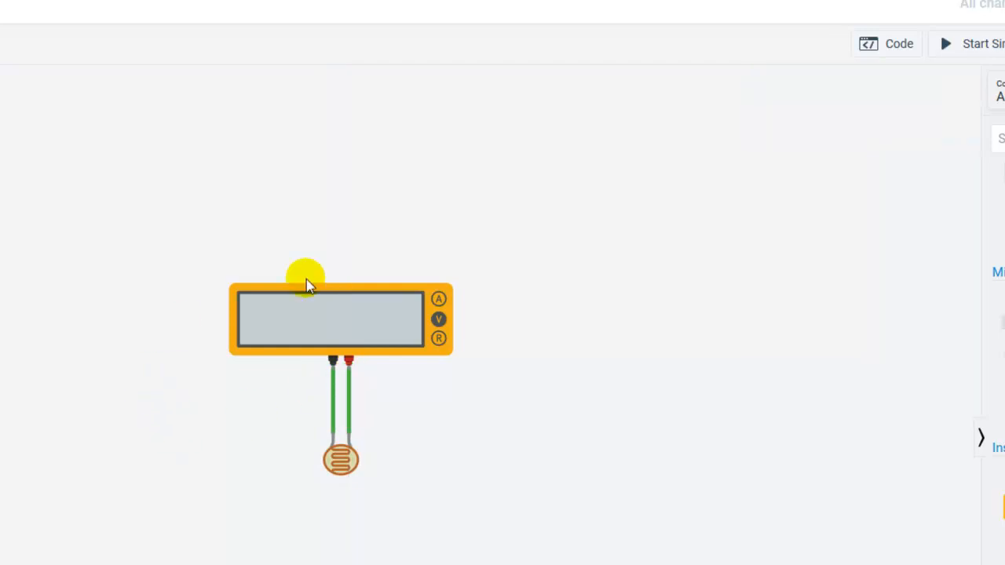
Start the simulation, show the photoresistor's light control, and set the multimeter mode to Resistance
left_click(978, 45)
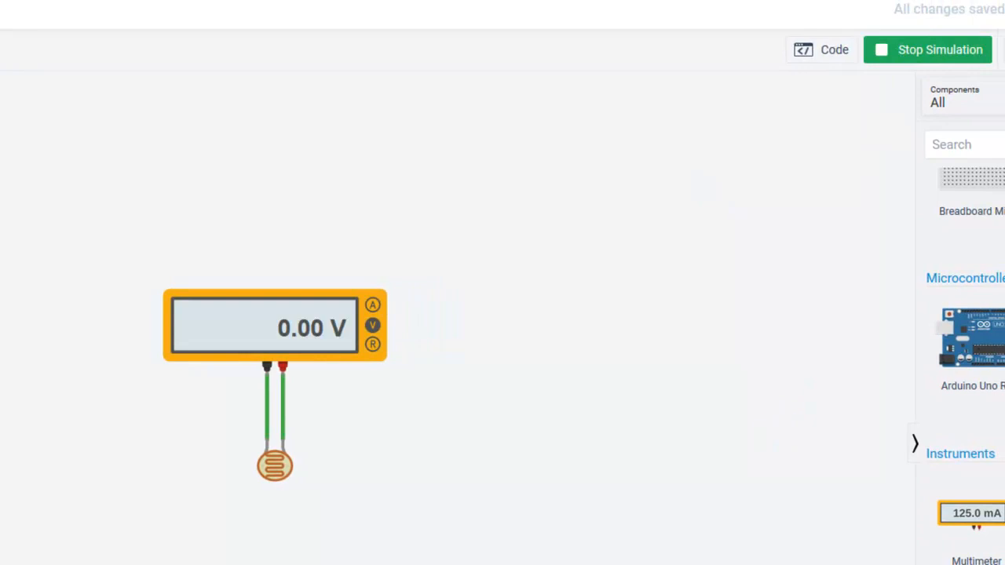
left_click(277, 466)
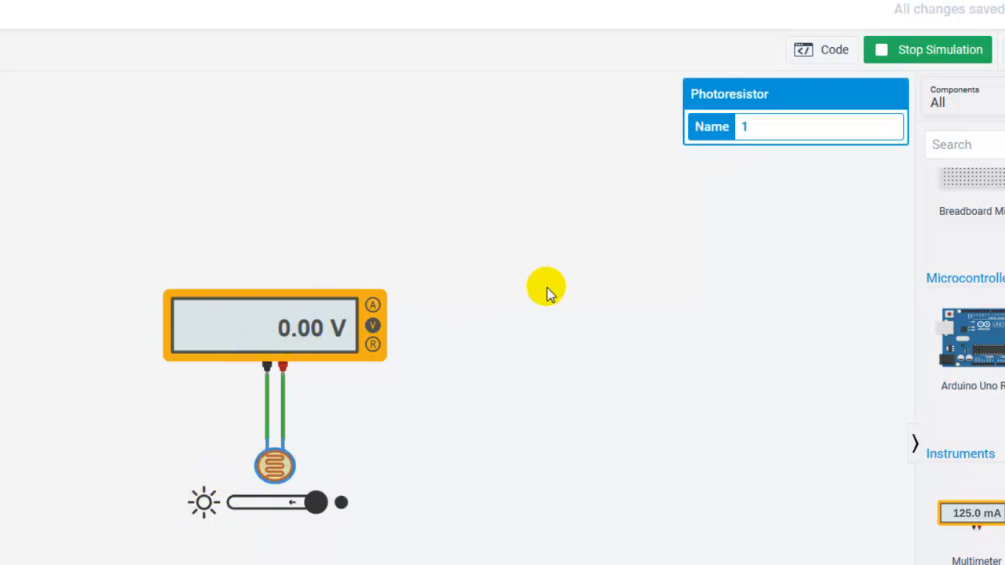
left_click(311, 303)
left_click(890, 157)
left_click(763, 224)
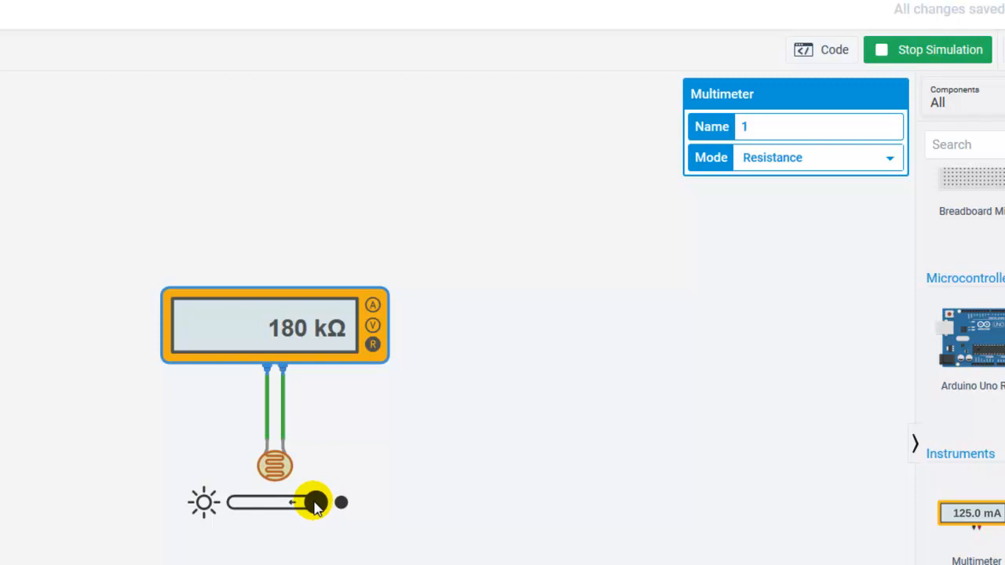
Vary the photoresistor's light level repeatedly between darkness and full brightness to compare its resistance
left_click_drag(317, 508, 240, 506)
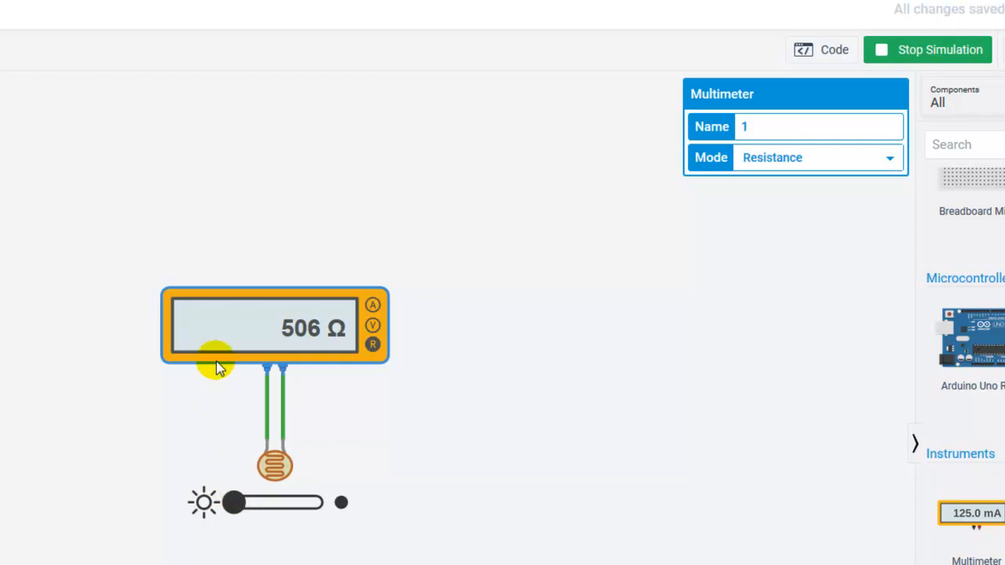
left_click_drag(235, 504, 334, 509)
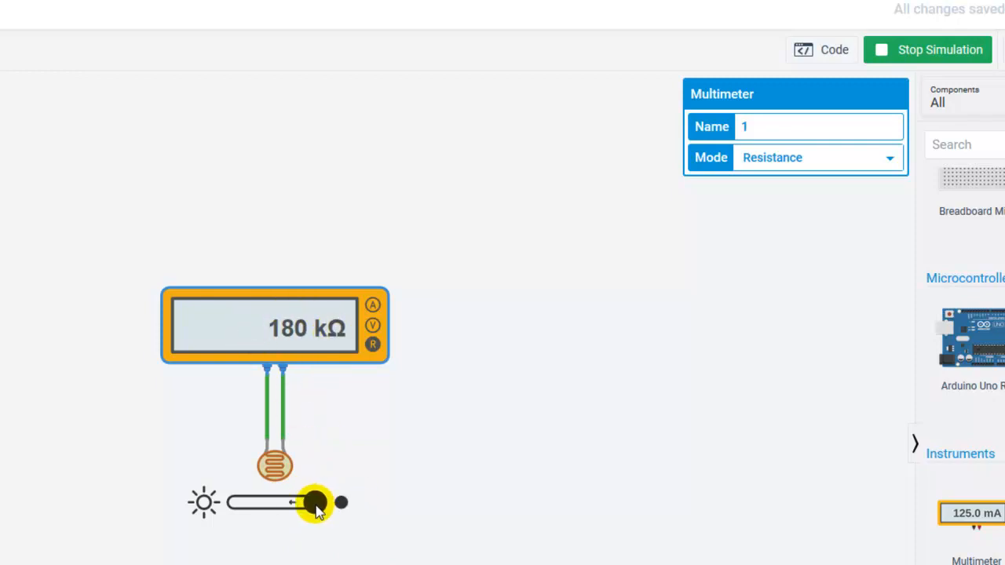
left_click_drag(317, 510, 229, 513)
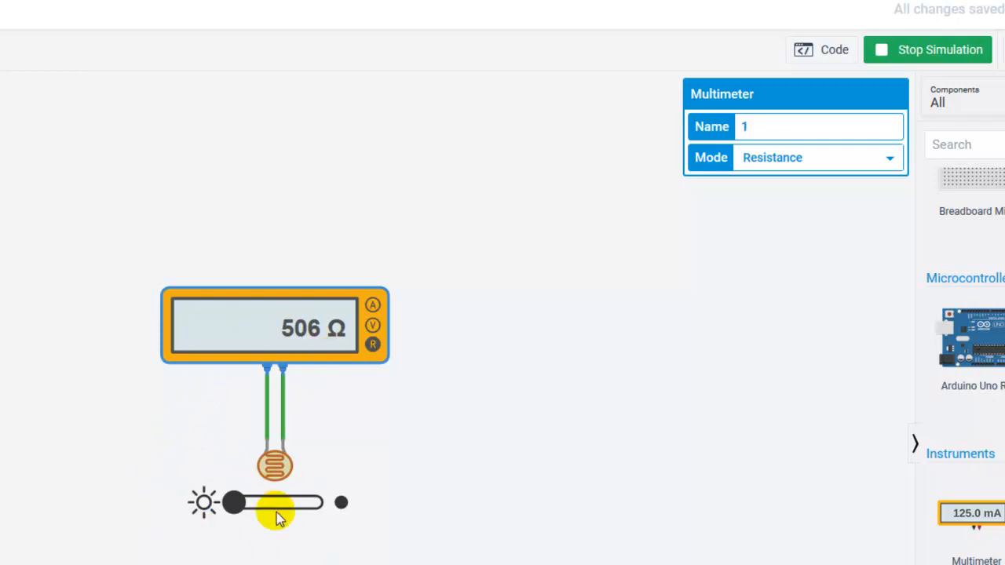
left_click_drag(235, 505, 364, 516)
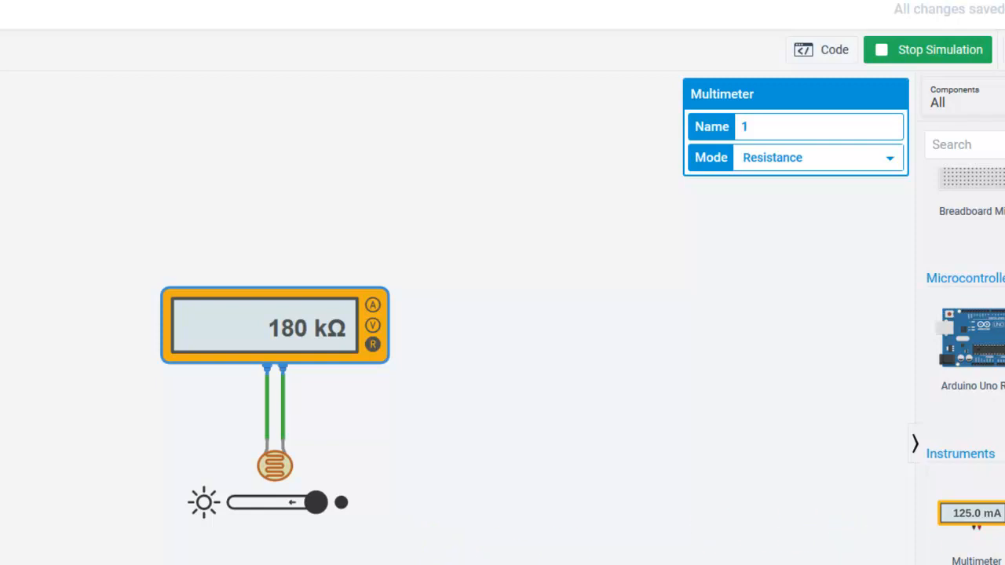
Add a KS2E-M-DC5 relay to the canvas, to the upper left of the multimeter
scroll(965, 354, "down", 2)
scroll(965, 354, "up", 11)
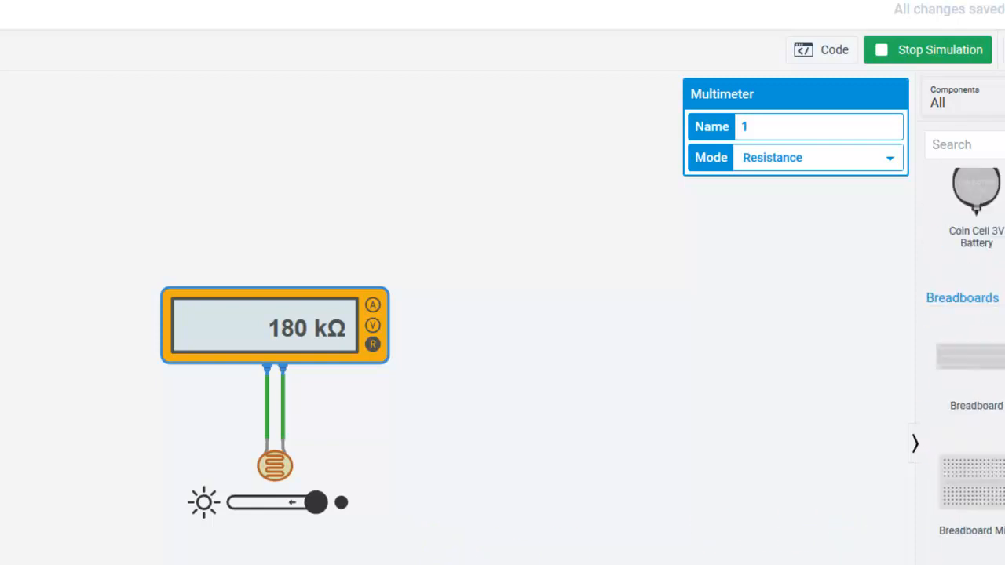
scroll(965, 354, "up", 10)
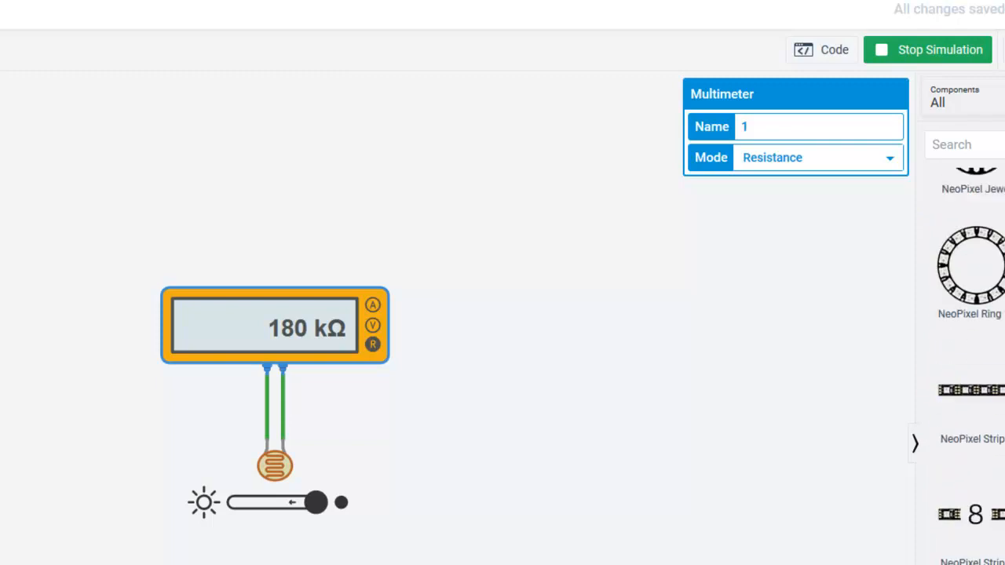
left_click_drag(997, 242, 996, 480)
left_click(848, 472)
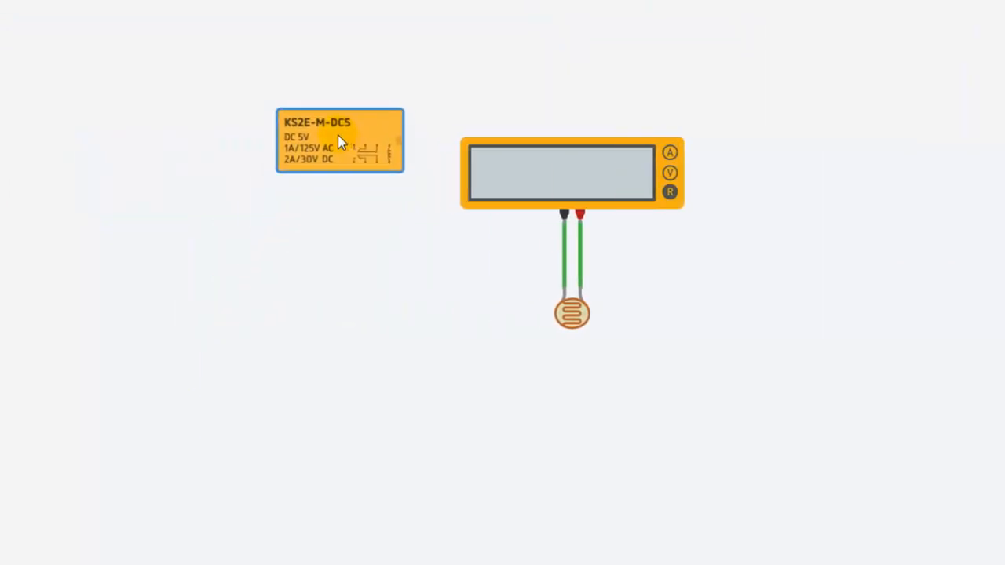
left_click(300, 66)
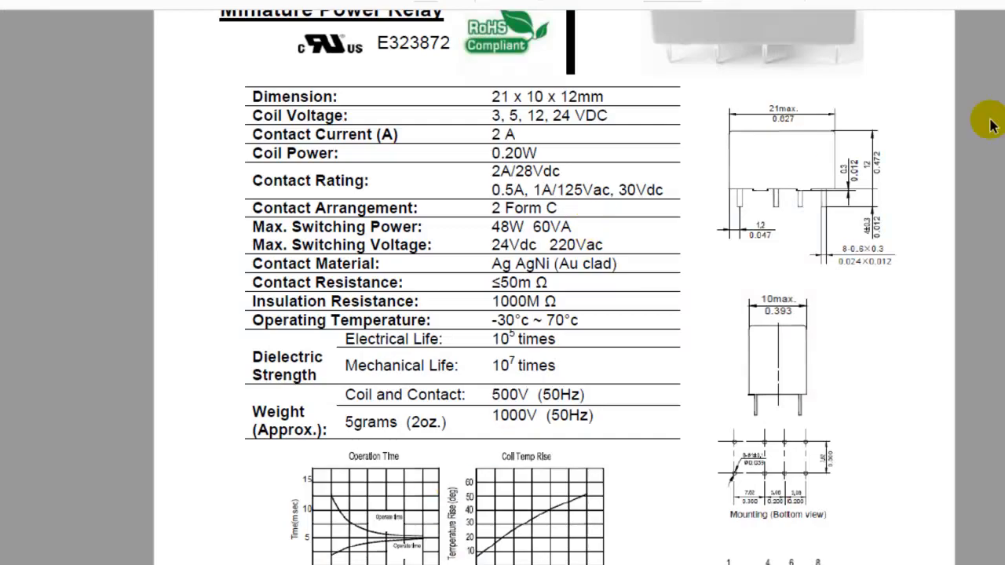
Add a 9V battery beside the relay, with its terminals facing the relay's coil side
scroll(555, 288, "up", 3)
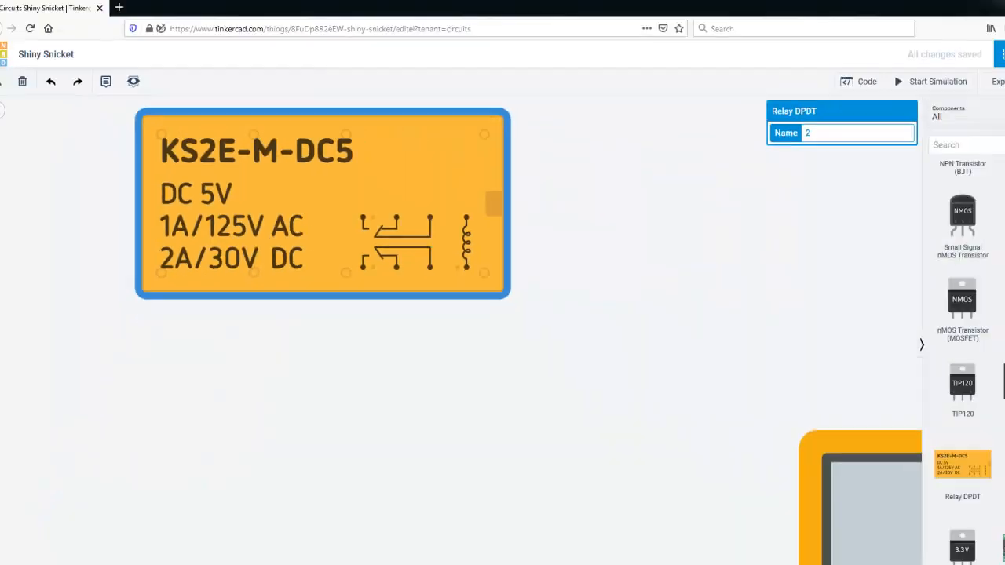
left_click_drag(1000, 441, 1000, 338)
left_click_drag(903, 354, 542, 205)
left_click(538, 325)
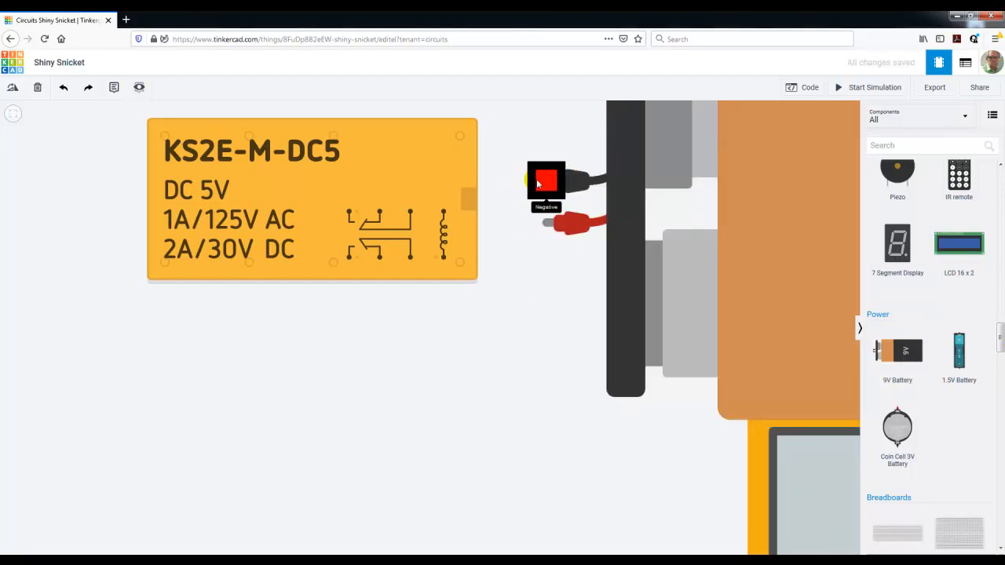
Wire the battery's positive terminal to the relay's Terminal 16 and its negative terminal to the other coil terminal
left_click(548, 227)
left_click(471, 261)
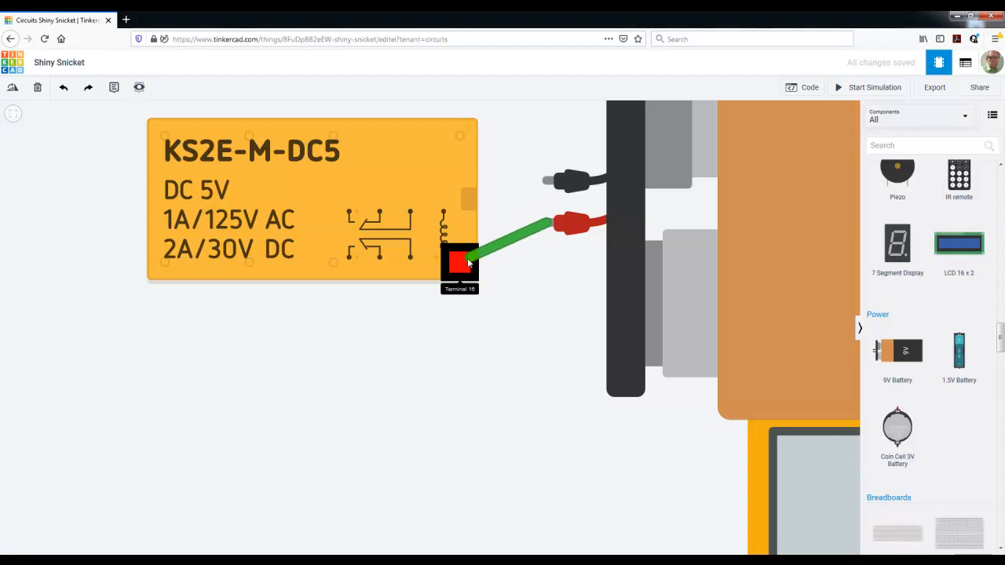
left_click(565, 321)
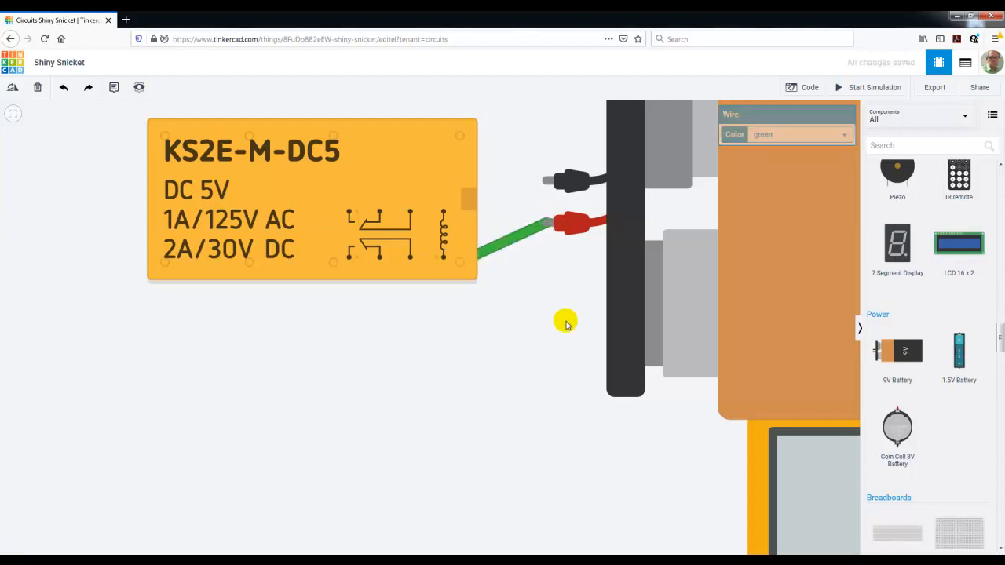
left_click(545, 181)
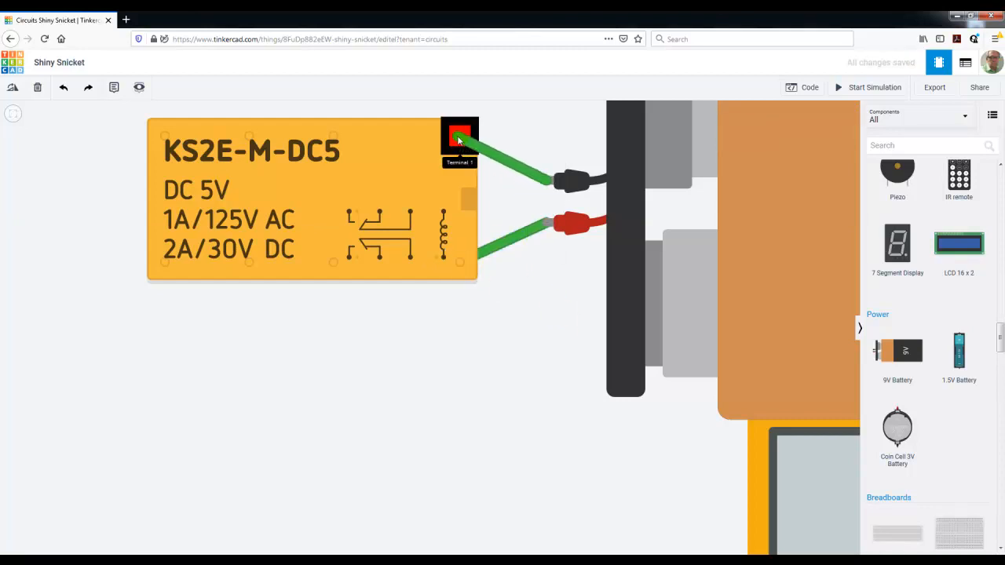
left_click(459, 140)
left_click(488, 342)
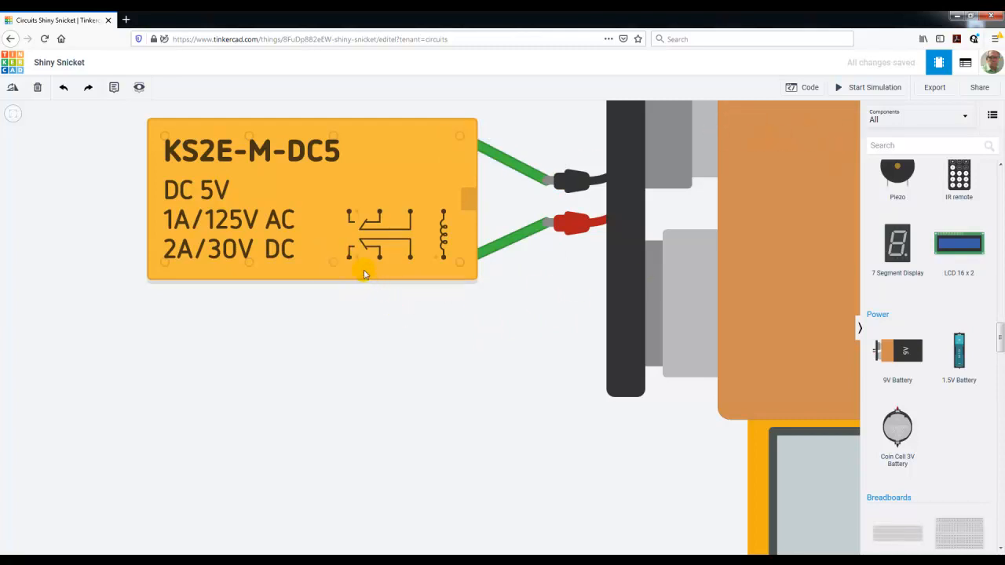
Run the simulation to examine how the relay's contacts switch with the coil powered, and stop it
left_click(868, 89)
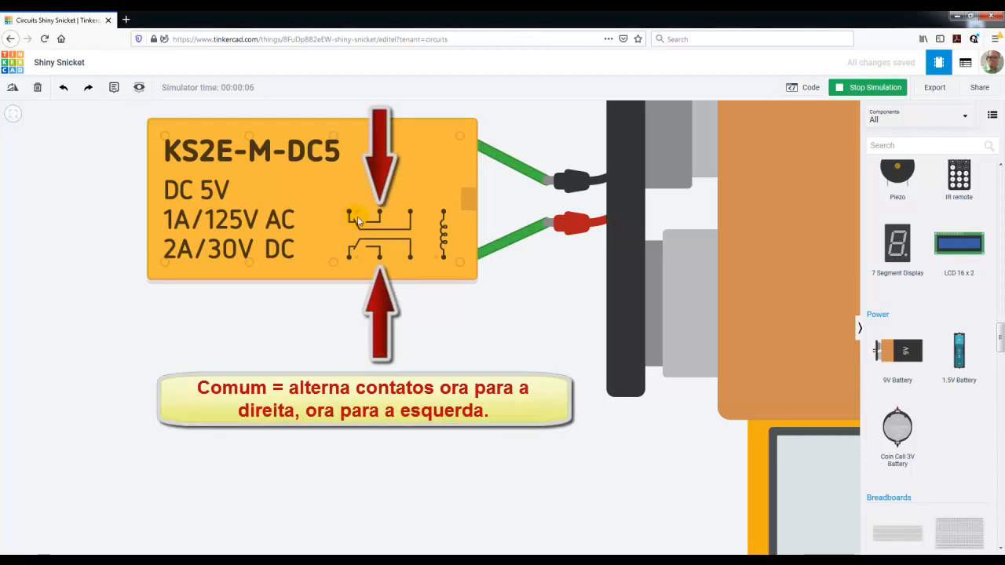
left_click(882, 88)
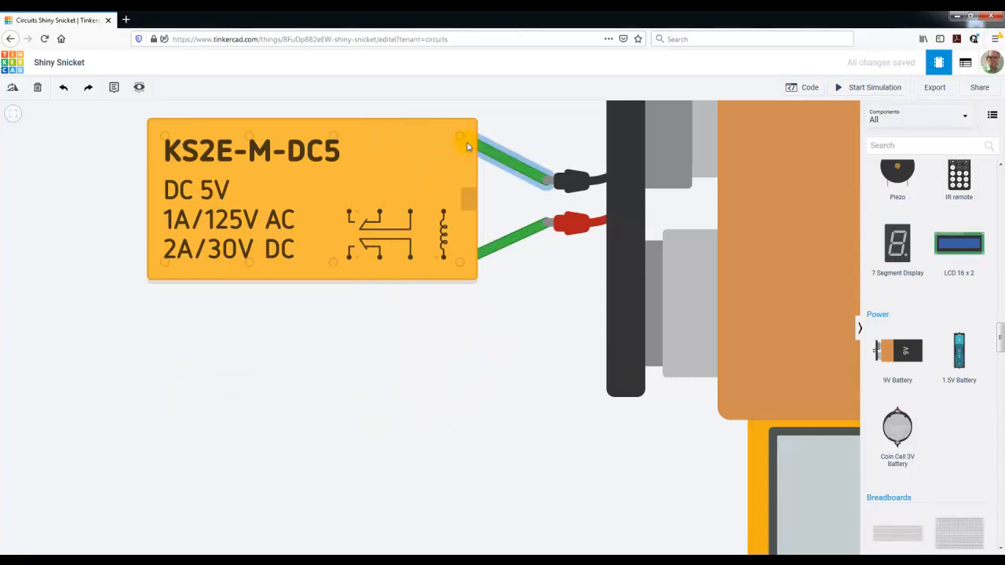
scroll(595, 318, "down", 2)
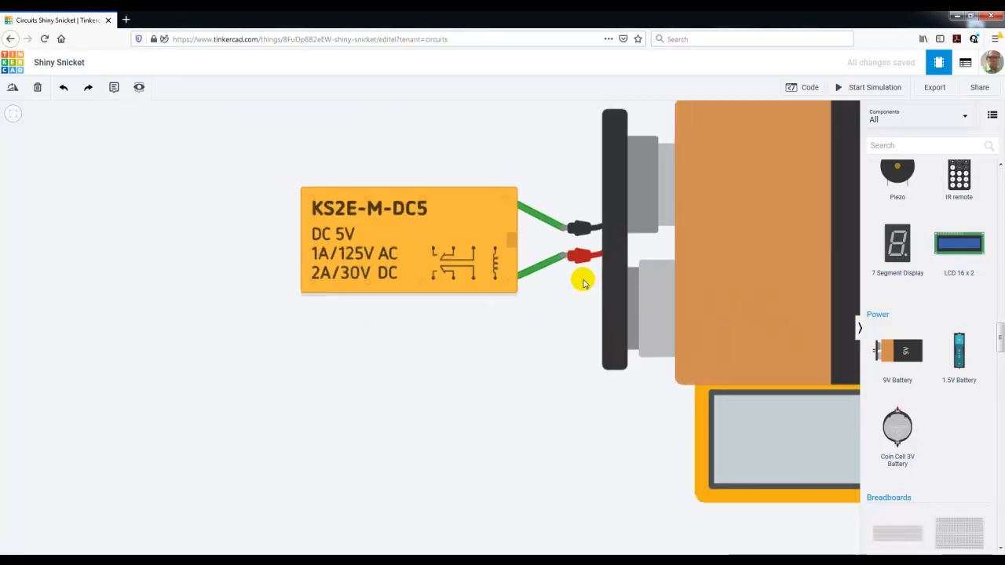
scroll(721, 245, "down", 1)
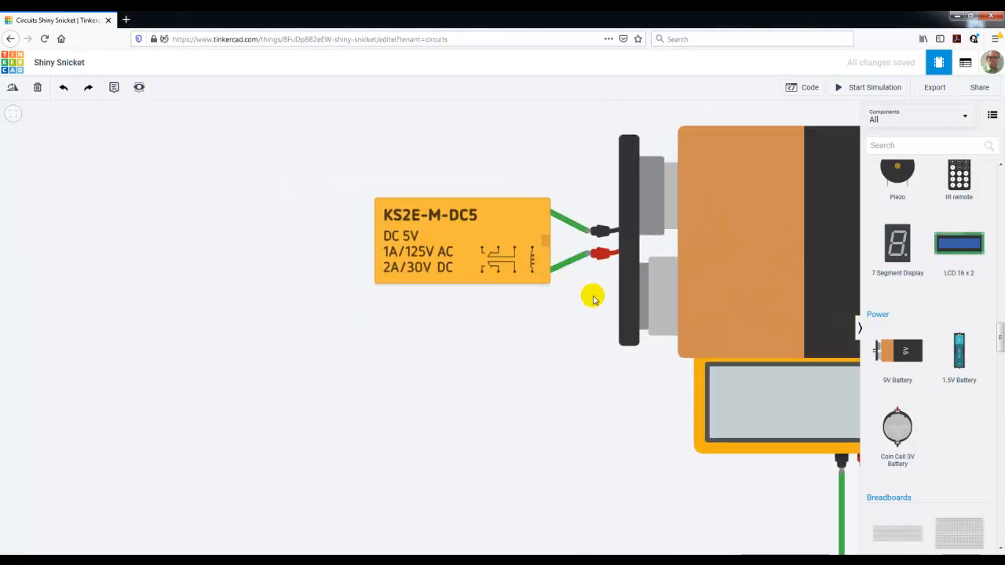
scroll(795, 306, "down", 2)
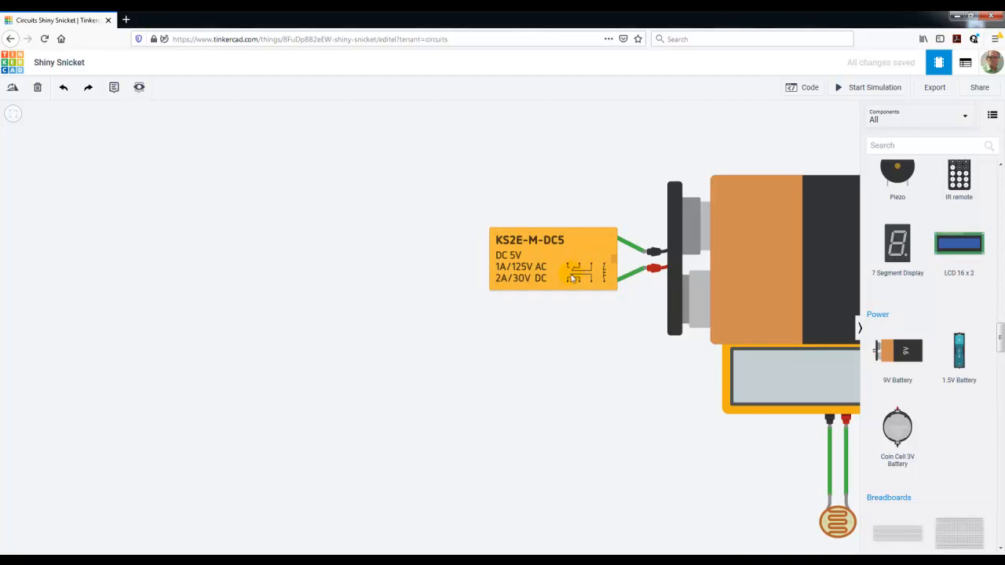
left_click(13, 113)
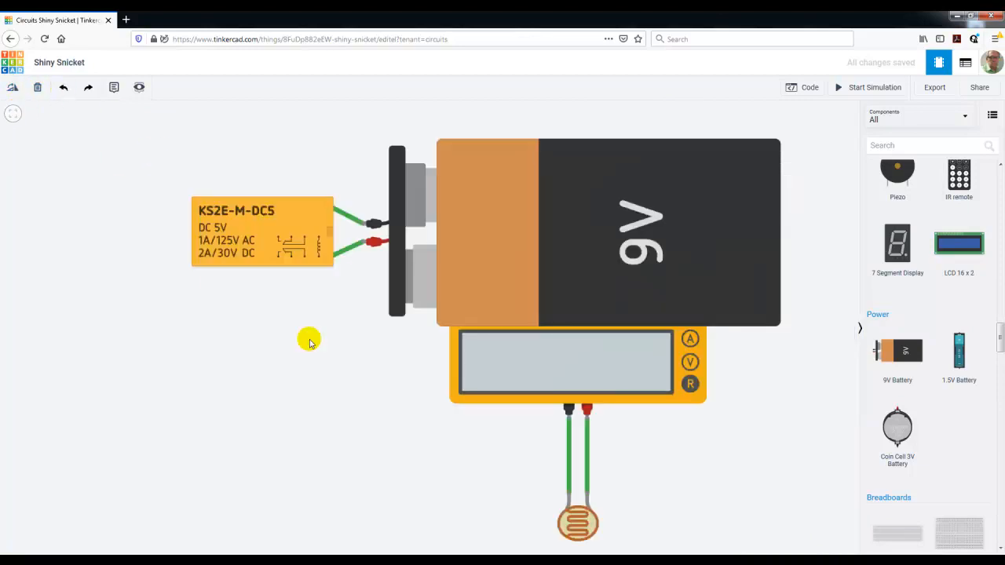
Delete the 9V battery, the multimeter's two wires and the photoresistor from the canvas
left_click(508, 241)
key("Delete")
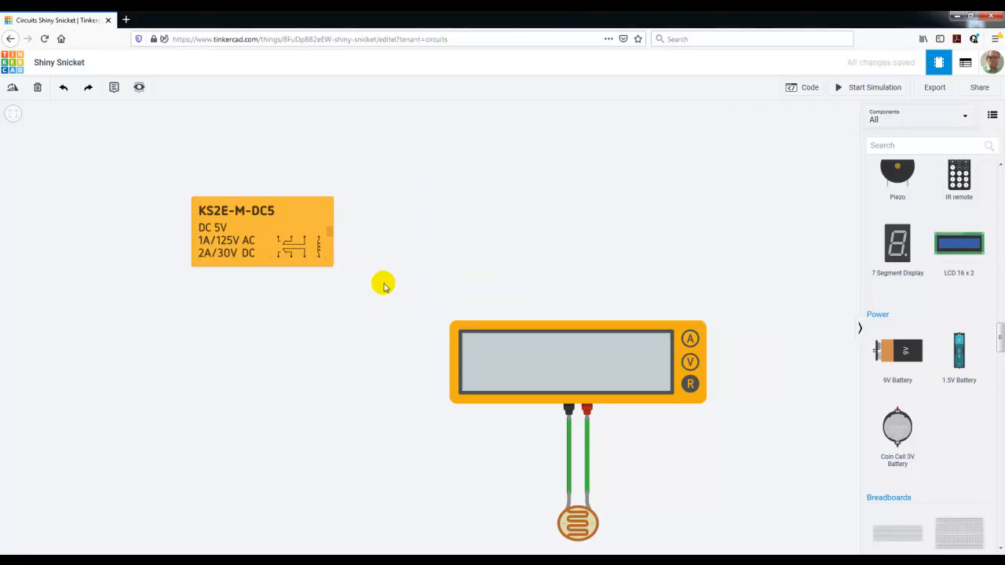
left_click(572, 476)
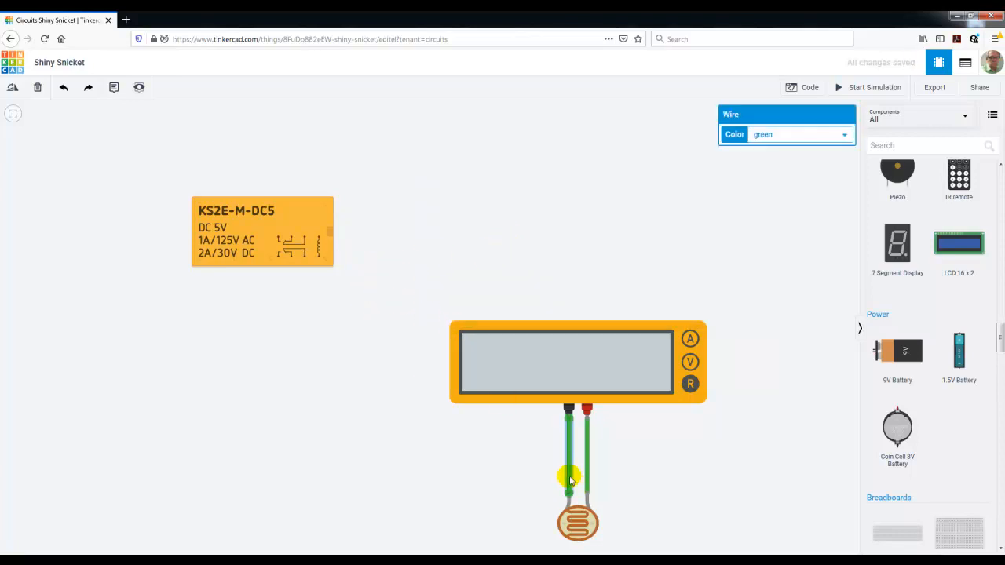
key("Delete")
left_click(589, 484)
key("Delete")
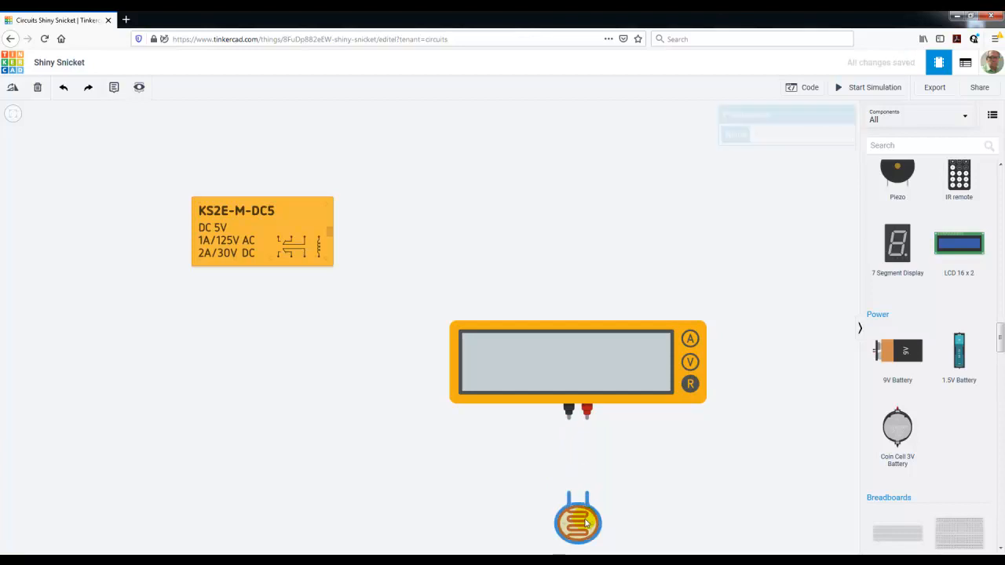
key("Delete")
Move the multimeter beside the relay, wire its probes across the two coil terminals and run the simulation to measure the coil's resistance
left_click_drag(585, 328, 486, 125)
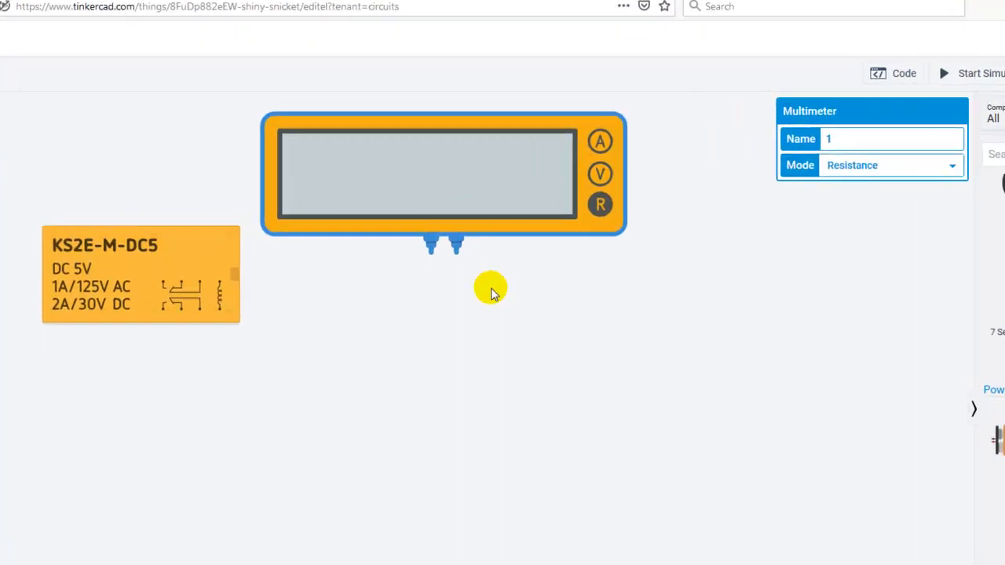
left_click(423, 262)
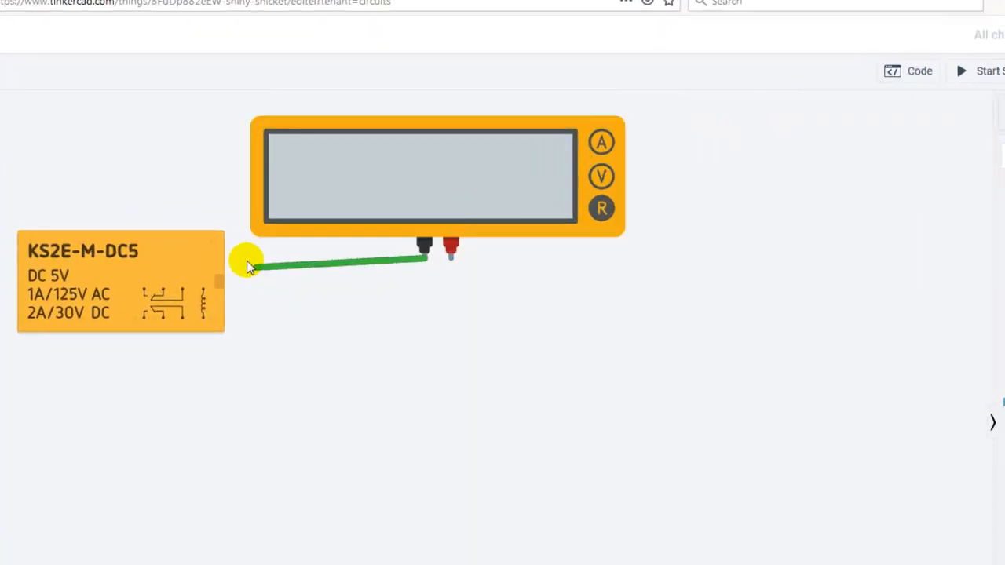
left_click(217, 244)
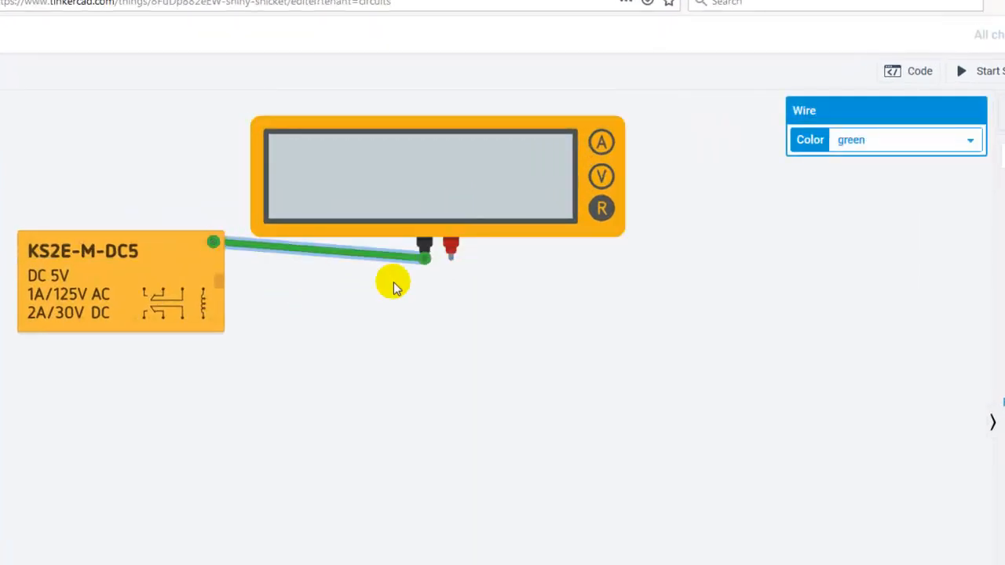
left_click(450, 250)
left_click(220, 318)
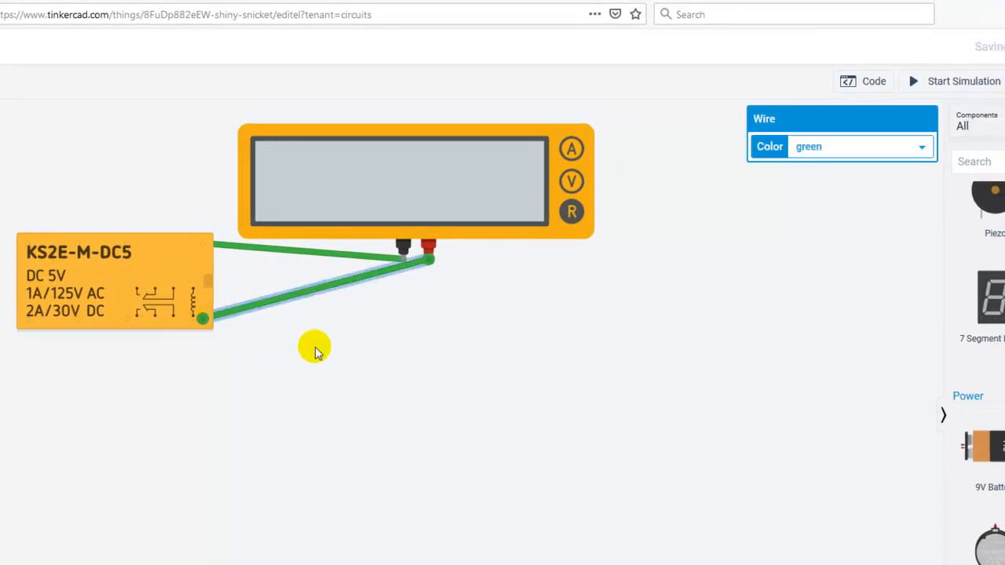
left_click(966, 81)
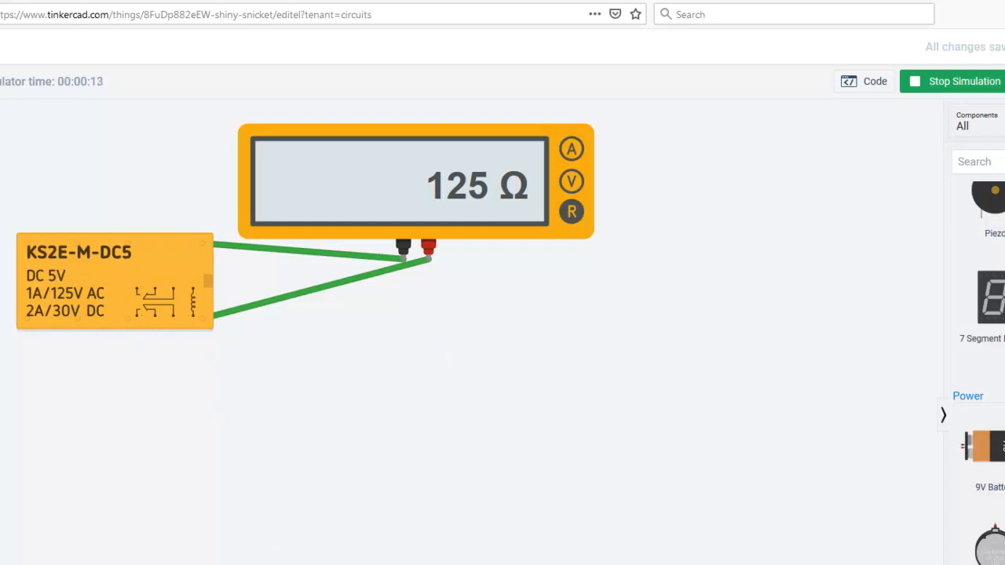
Switch to the Windows Calculator, divide 5 by 125 to find the relay's coil current, and minimize it
left_click(398, 564)
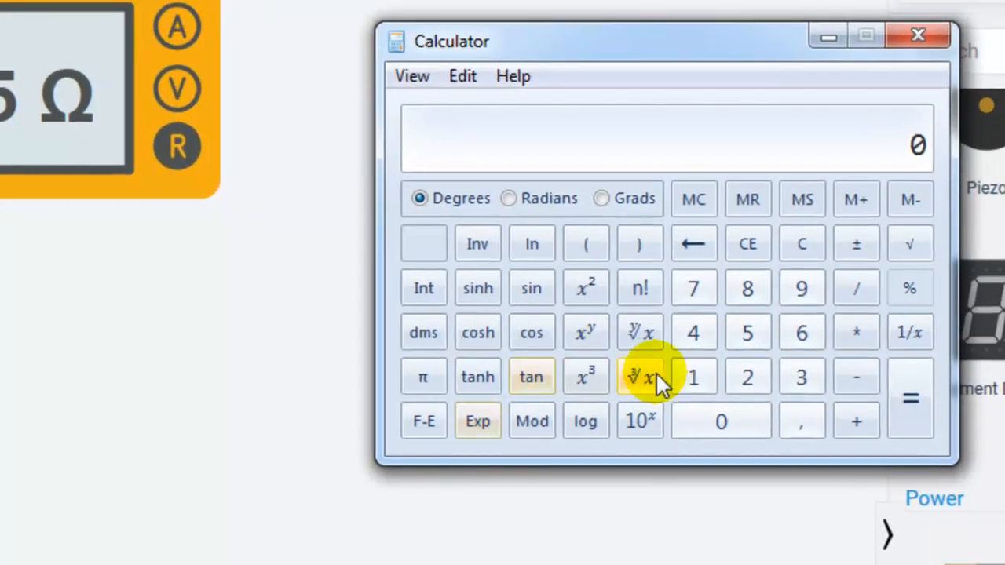
left_click(749, 332)
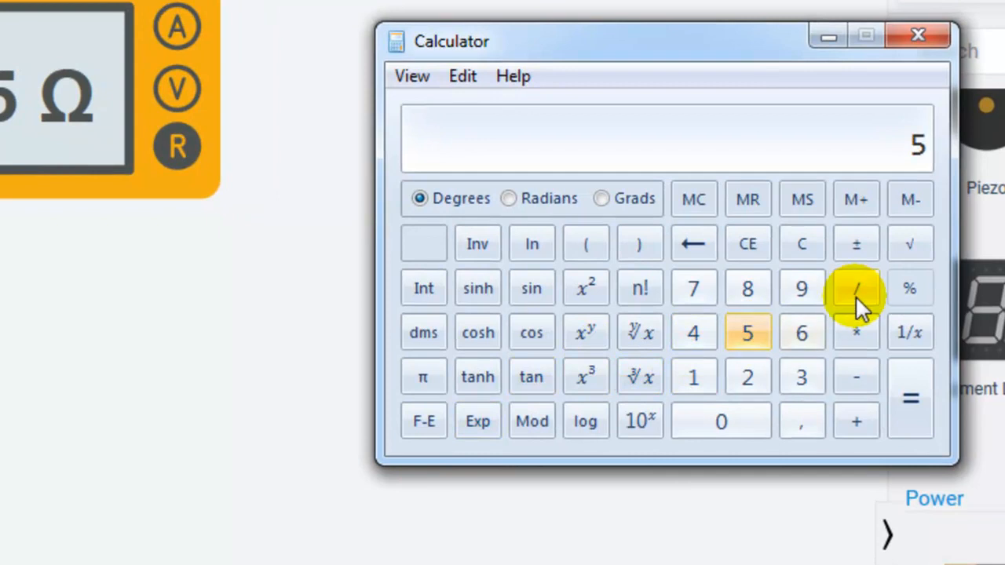
left_click(697, 375)
left_click(742, 379)
left_click(746, 336)
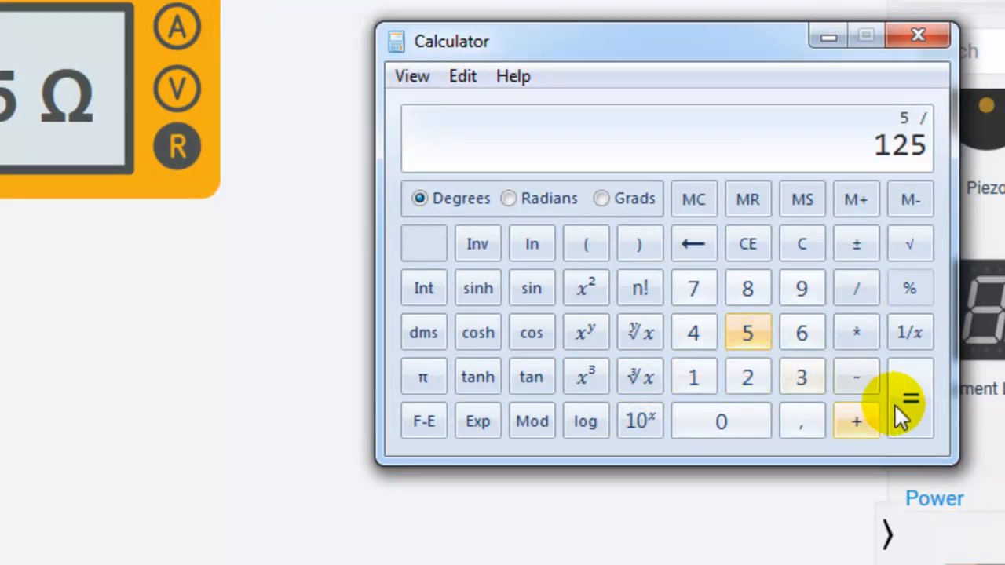
left_click(904, 402)
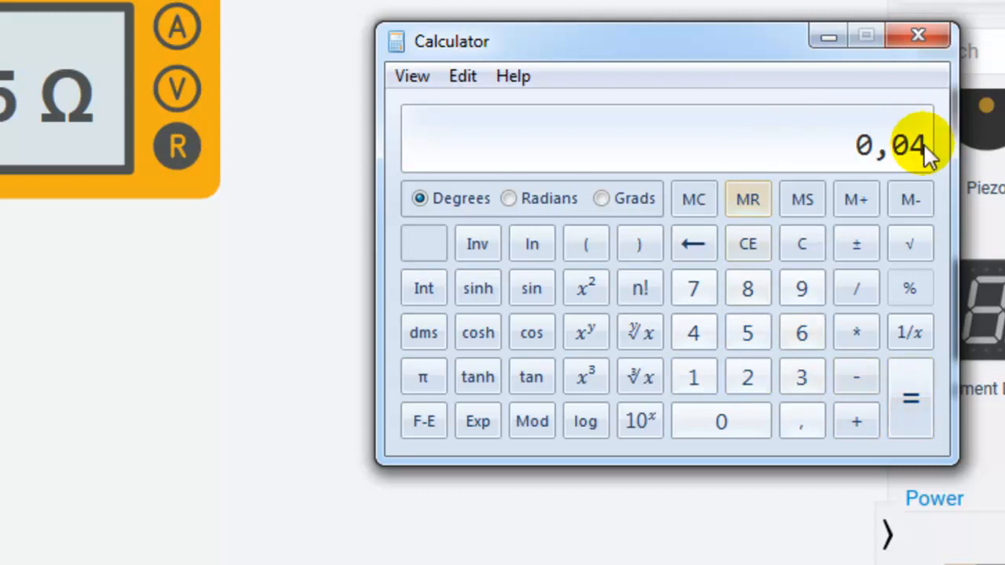
left_click(827, 36)
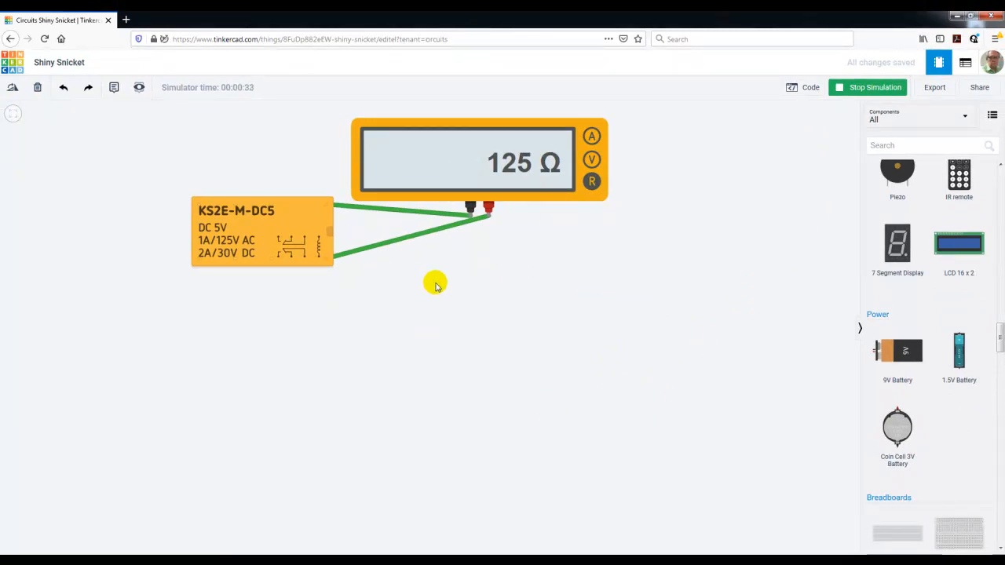
Add a light bulb to the canvas, below and beside the multimeter
left_click_drag(1001, 338, 1000, 254)
left_click_drag(901, 350, 690, 374)
left_click(539, 395)
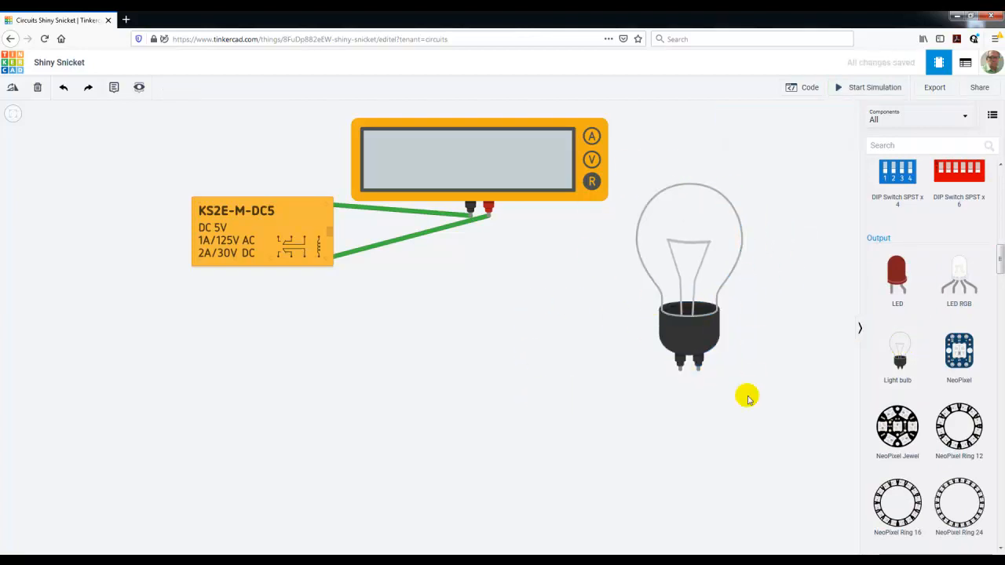
Delete the multimeter and the KS2E-M-DC5 relay, keeping the light bulb
left_click(474, 132)
key("Delete")
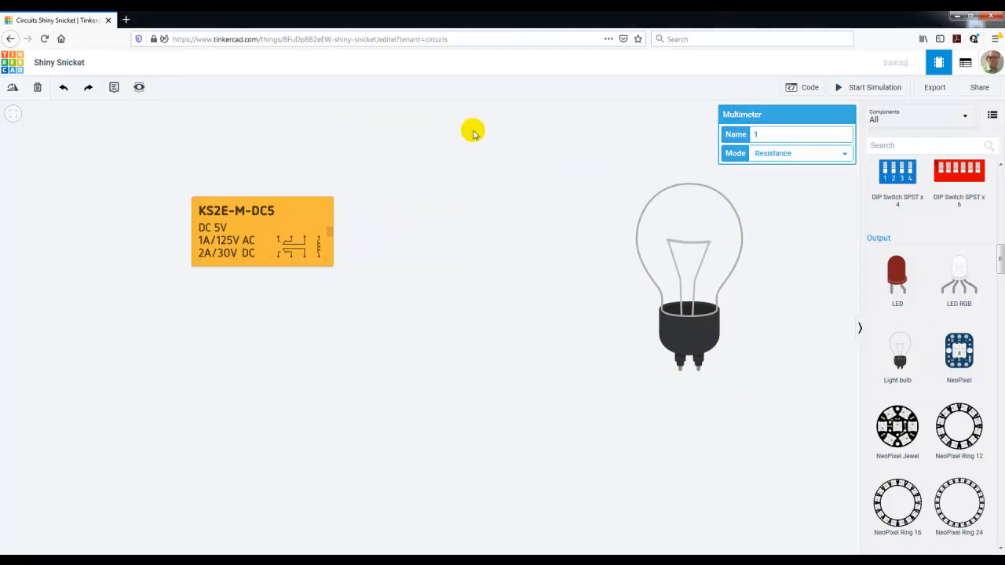
left_click(313, 211)
key("Delete")
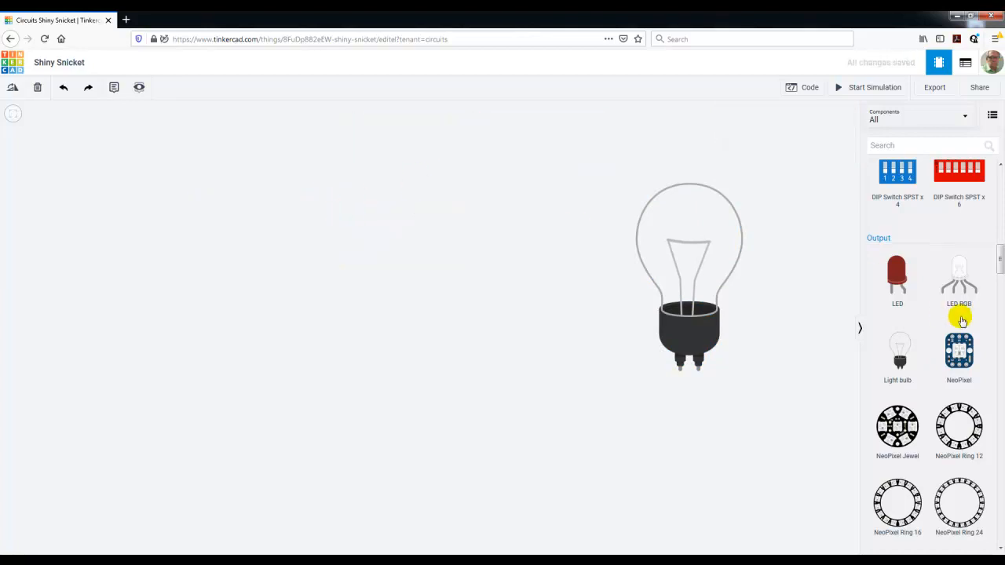
Add a power supply instrument to the canvas on the empty side of the light bulb
left_click_drag(1001, 267, 1000, 389)
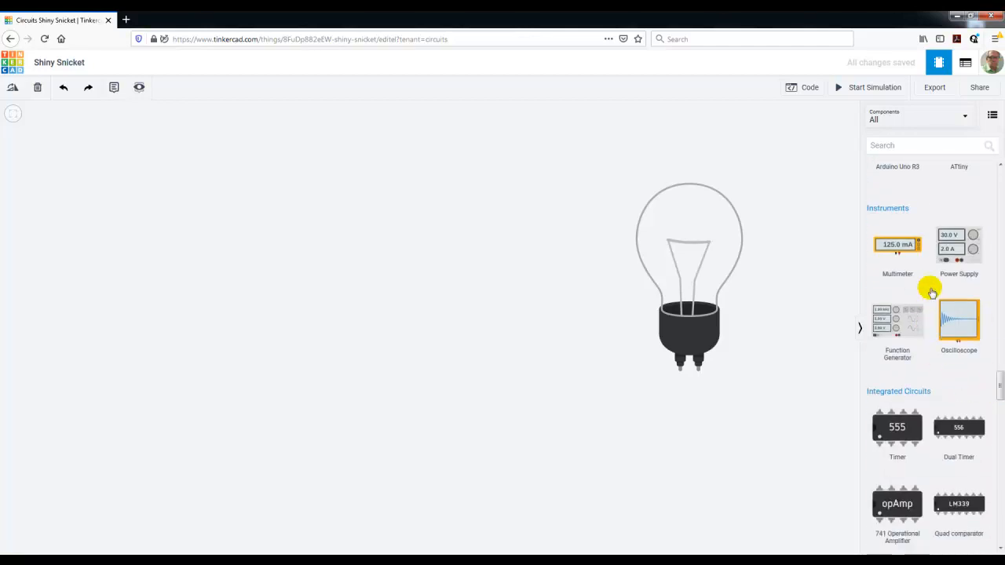
left_click_drag(950, 249, 373, 256)
left_click(377, 287)
Wire the power supply's positive output to the light bulb's Terminal 1 and its negative output to the bulb's other terminal, routed underneath
left_click(363, 252)
left_click(679, 370)
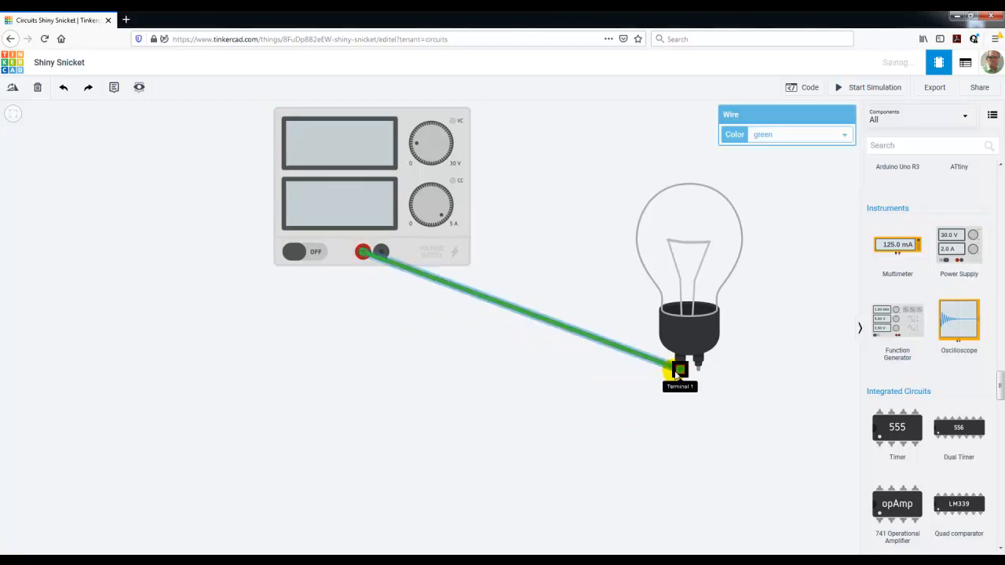
left_click(381, 253)
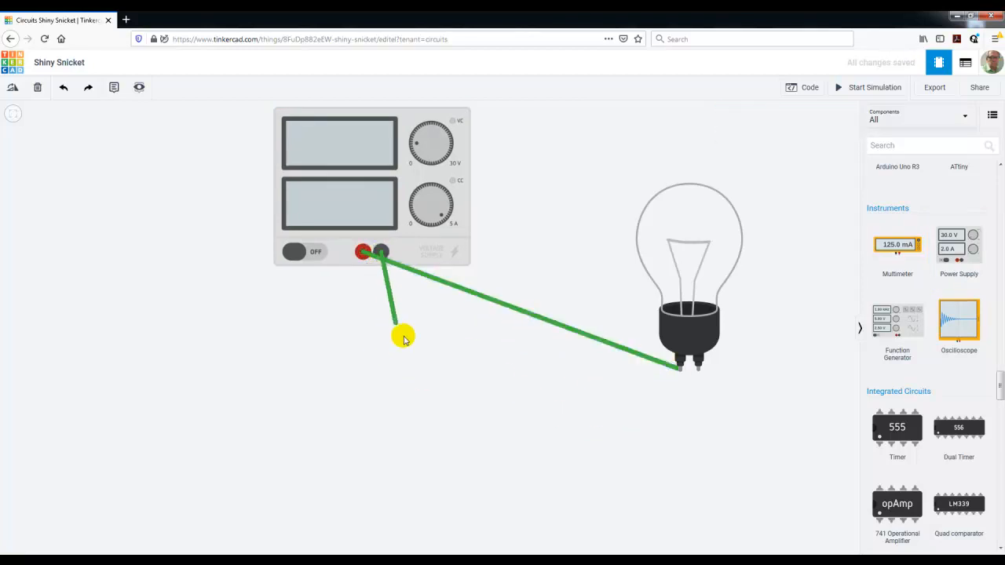
left_click(434, 363)
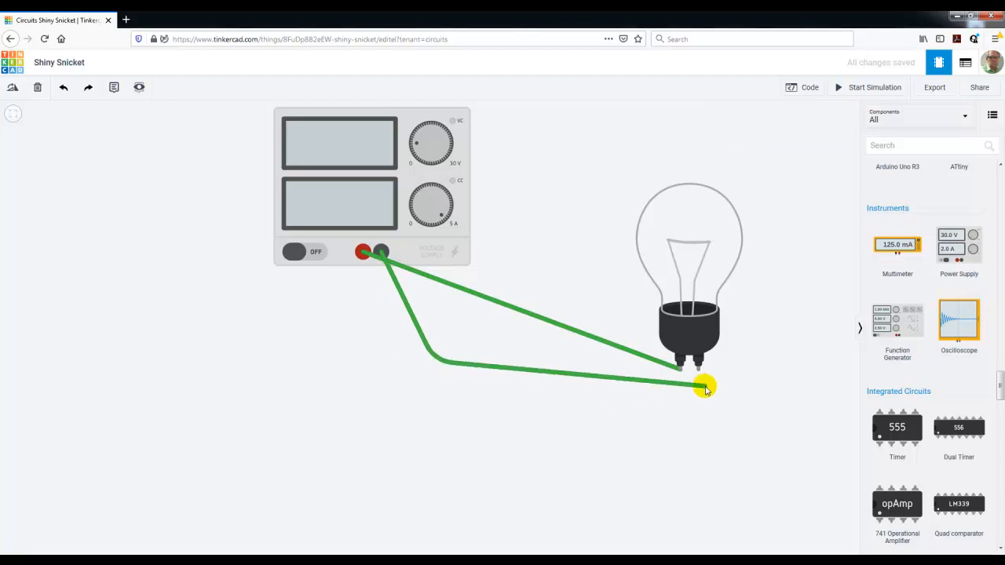
left_click(697, 381)
left_click(753, 454)
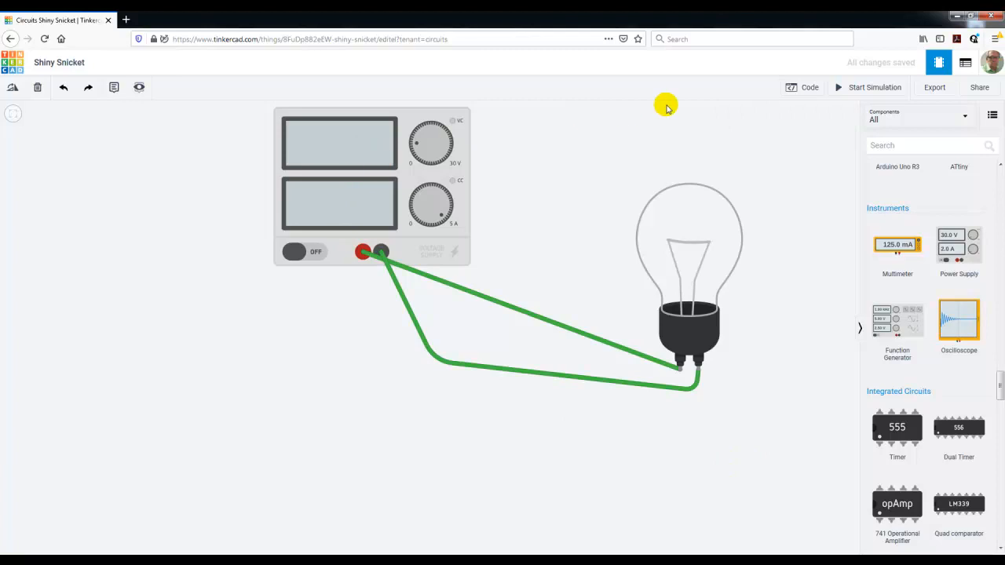
Run the simulation and test the light bulb's current with the power supply's voltage at 17 V and at 12 V
left_click(341, 146)
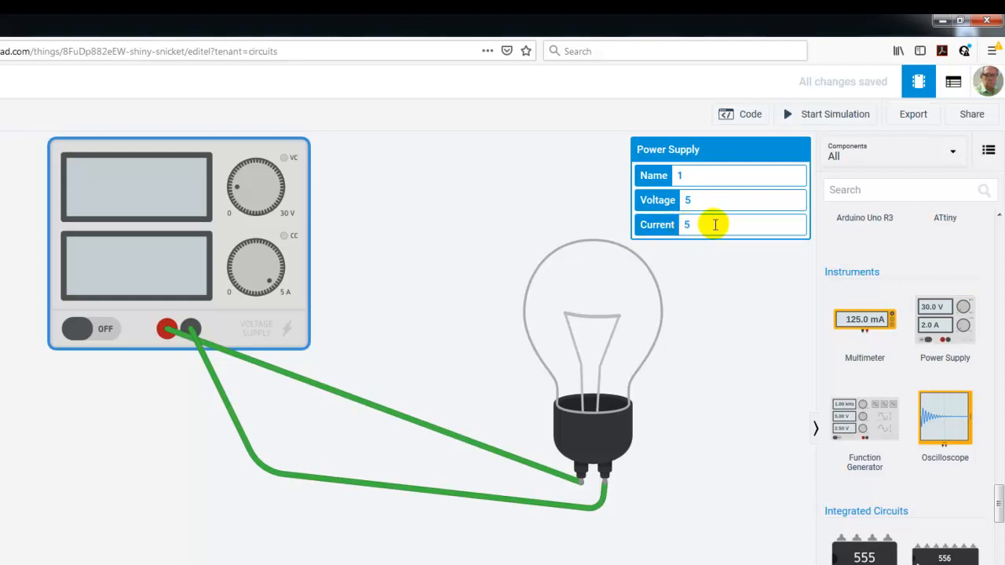
left_click(835, 116)
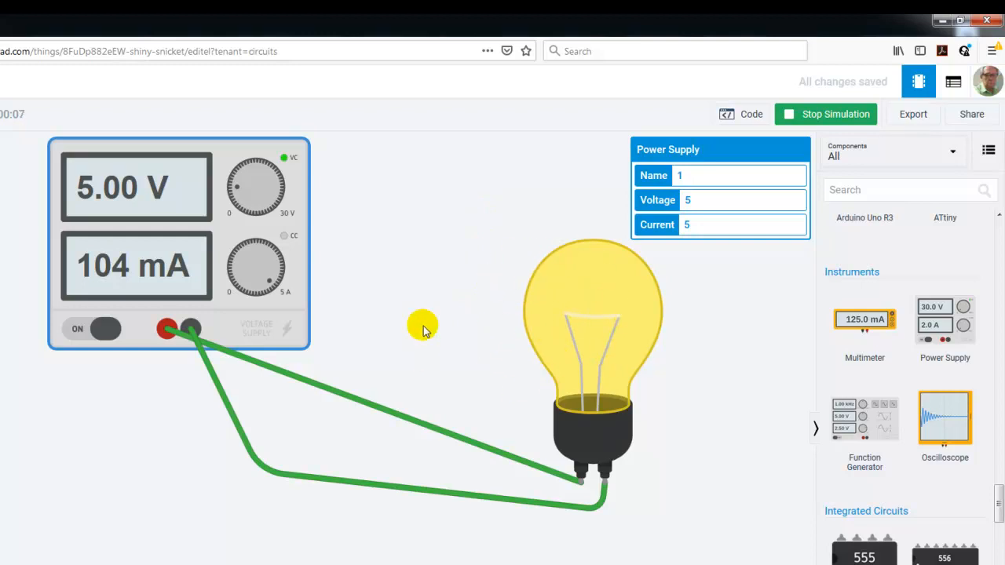
left_click_drag(240, 194, 261, 183)
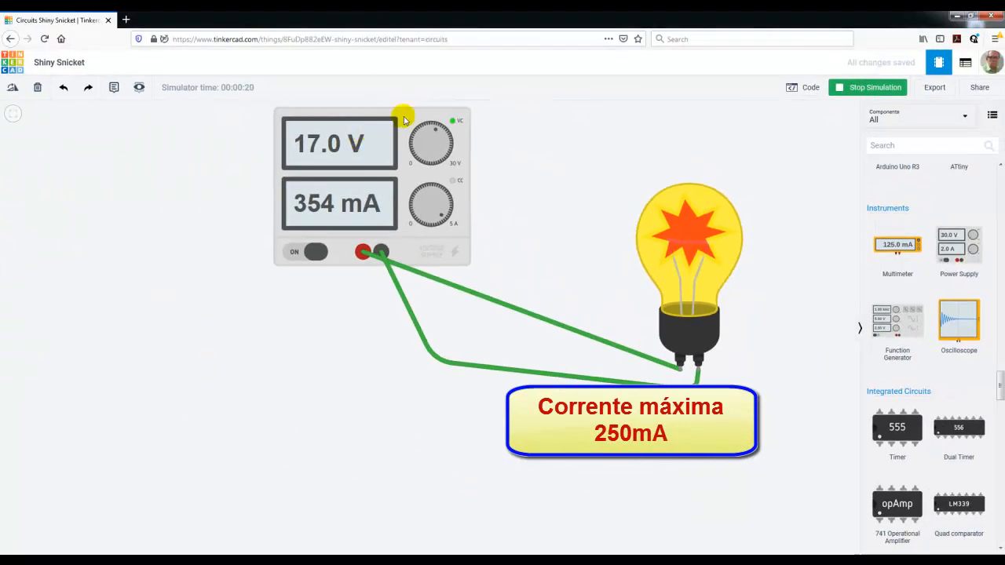
left_click(405, 118)
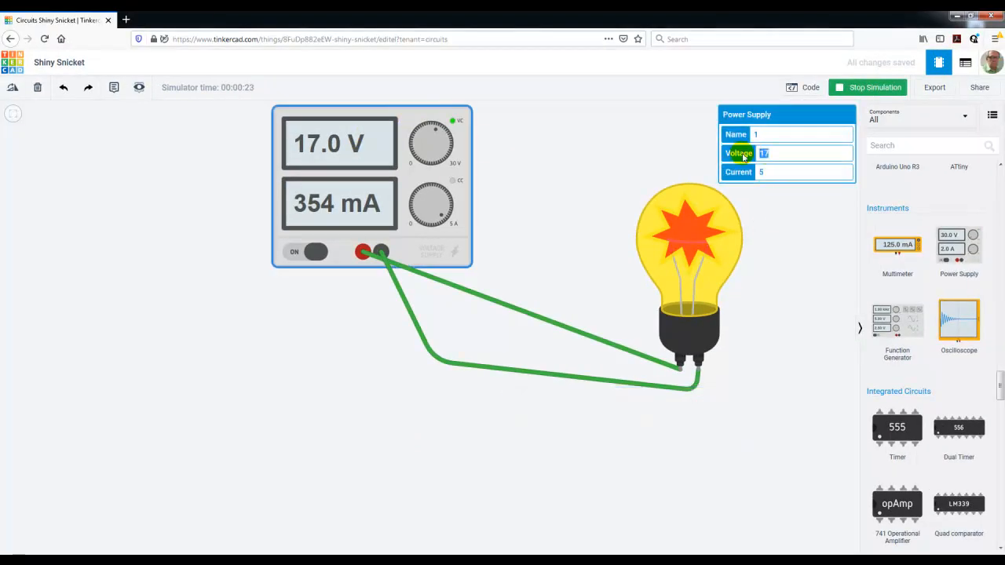
type("12")
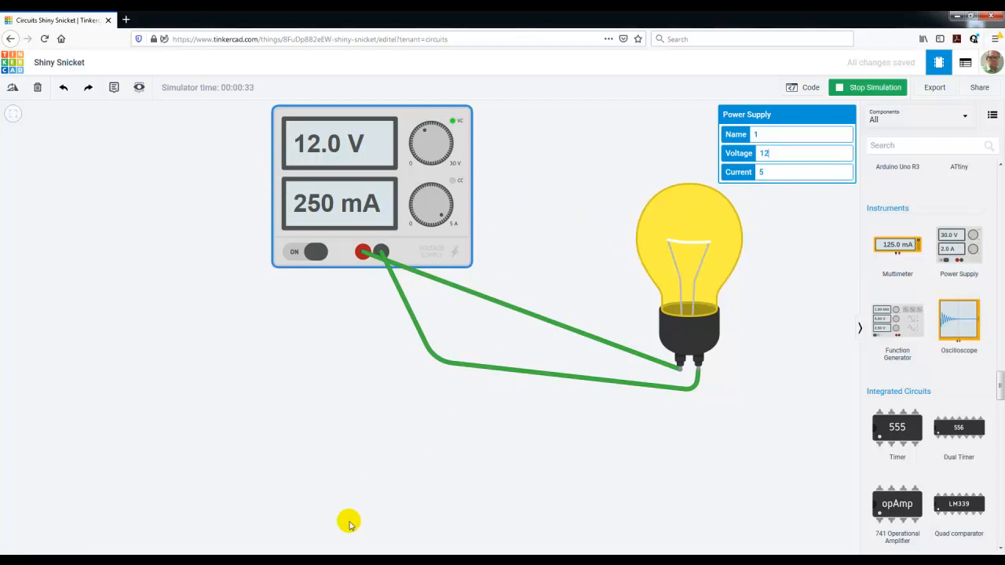
Switch to the Windows Calculator, multiply 0,25 by 12 to find the light bulb's power, and minimize it
left_click(417, 559)
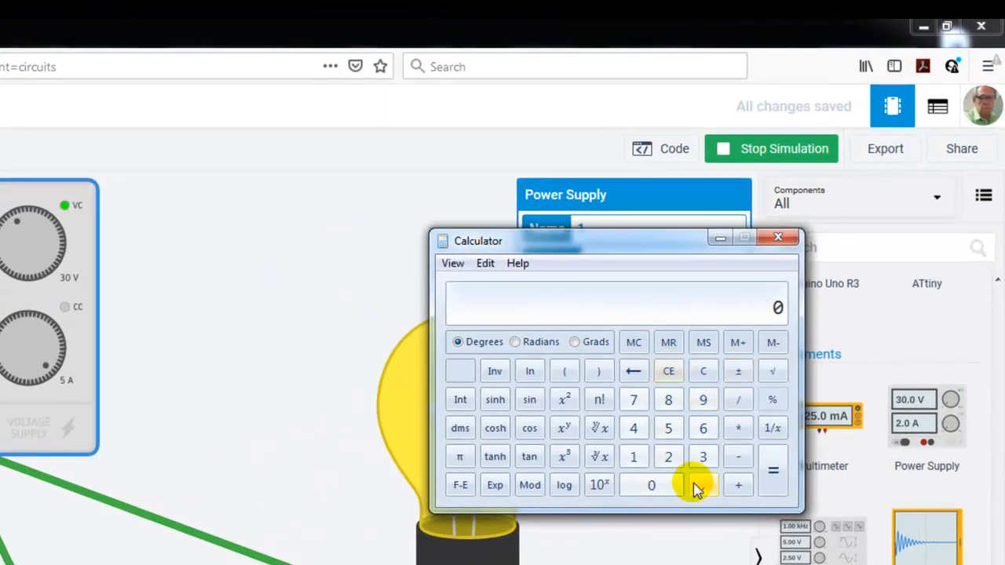
left_click(702, 485)
left_click(669, 461)
left_click(669, 429)
left_click(734, 428)
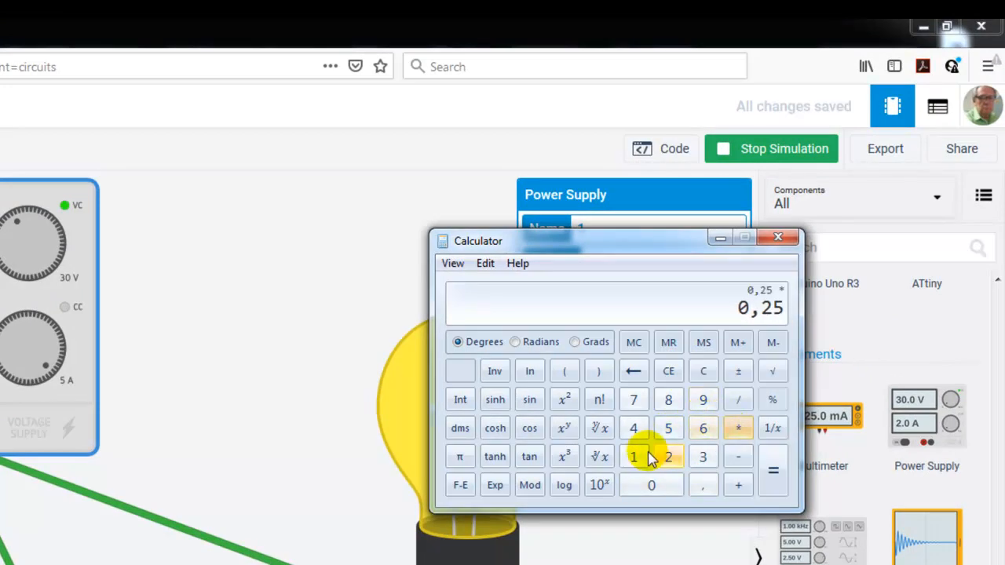
left_click(636, 460)
left_click(669, 457)
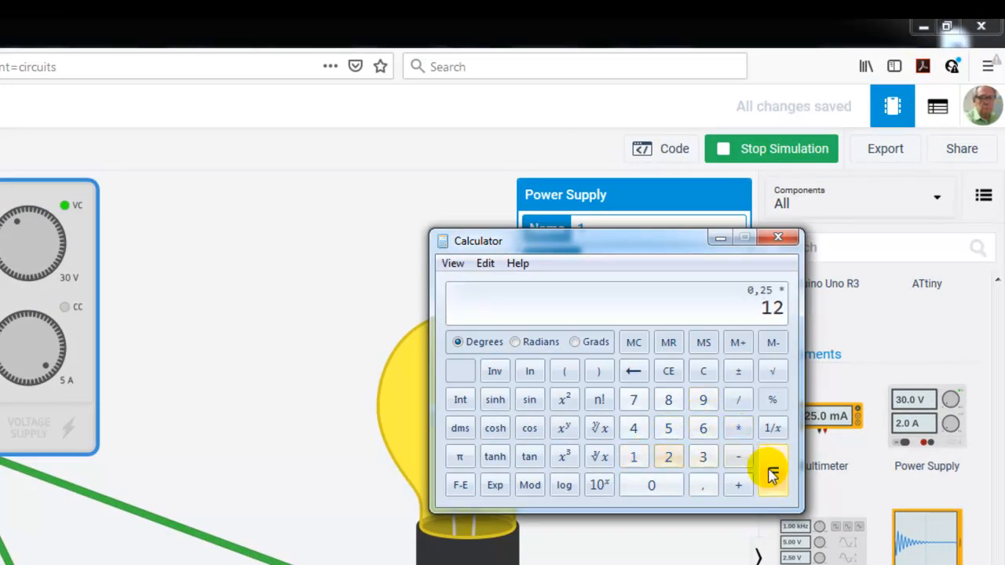
left_click(772, 474)
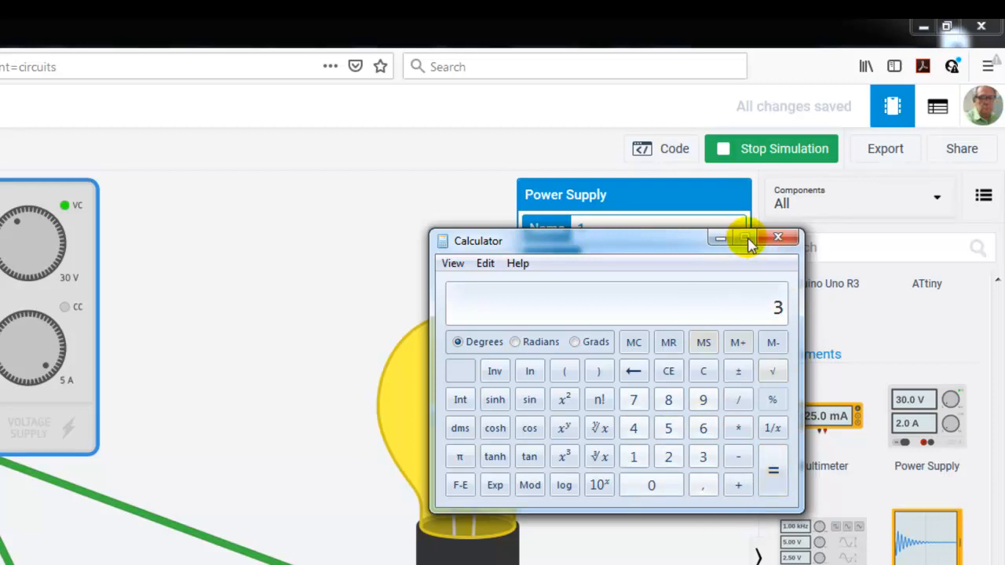
left_click(718, 239)
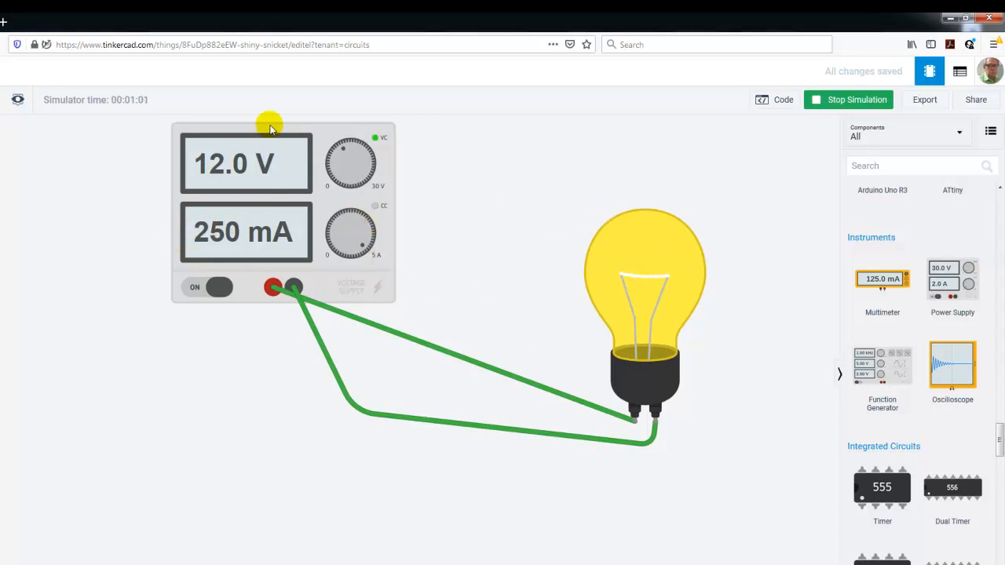
Set the power supply's voltage to 10 V while the simulation runs, to examine the light bulb's brightness and current
left_click(313, 153)
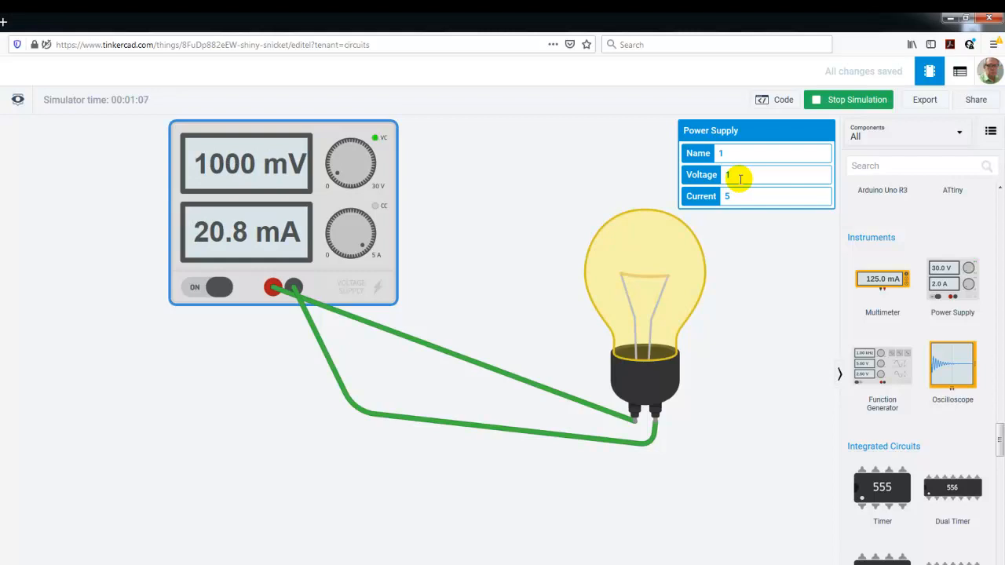
type("0")
left_click(515, 186)
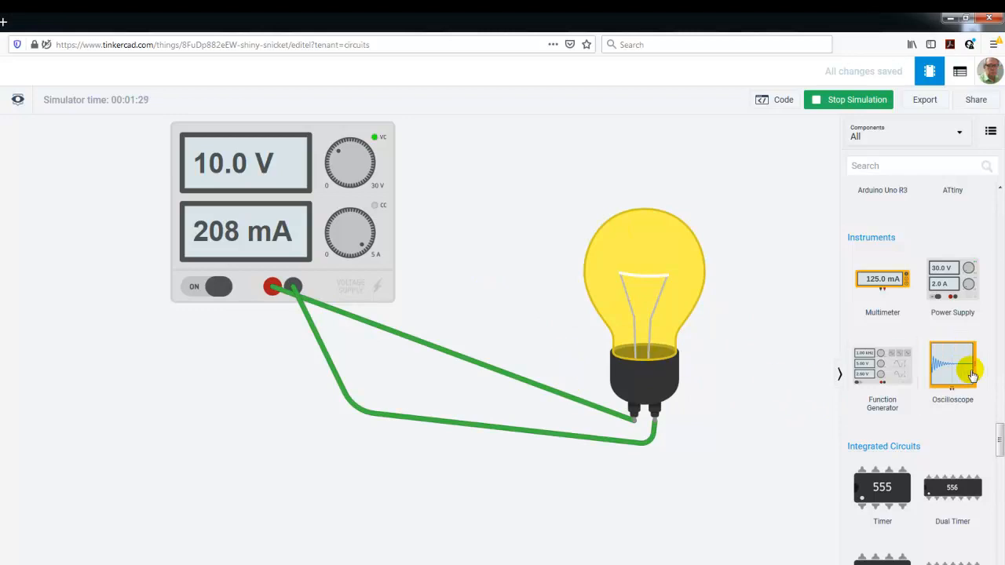
Add an NPN Transistor (BJT) between the power supply and the light bulb, and return to the dashboard's list of circuits
left_click_drag(1000, 432, 999, 475)
left_click_drag(883, 239, 483, 201)
left_click(501, 253)
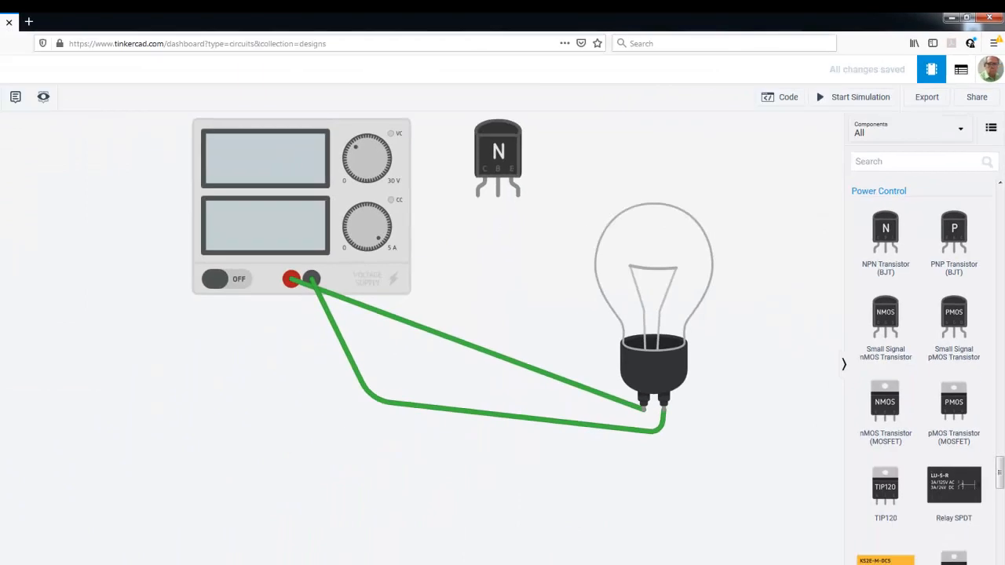
left_click(9, 39)
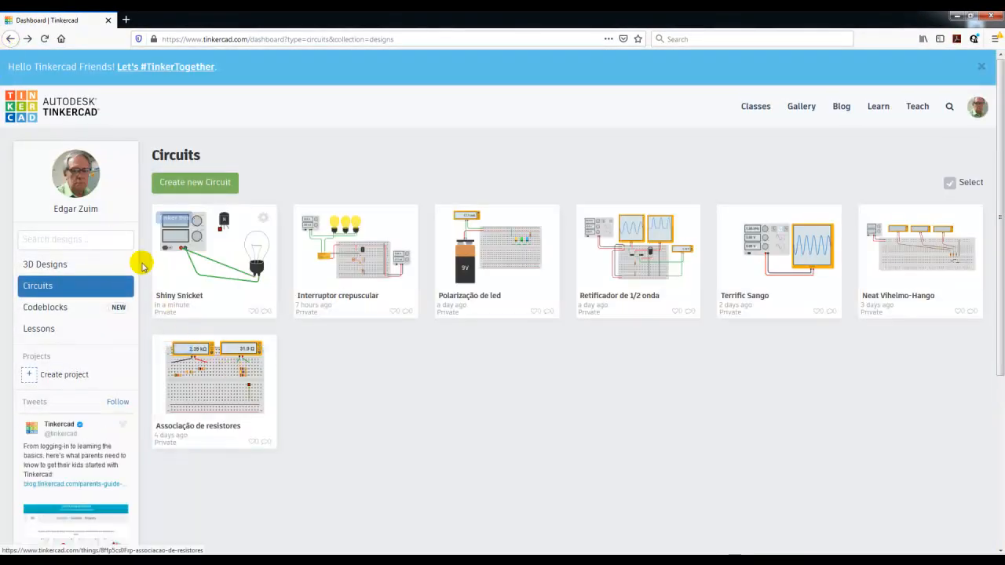
Delete the "Shiny Snicket" circuit from the dashboard's list of circuits
left_click(263, 217)
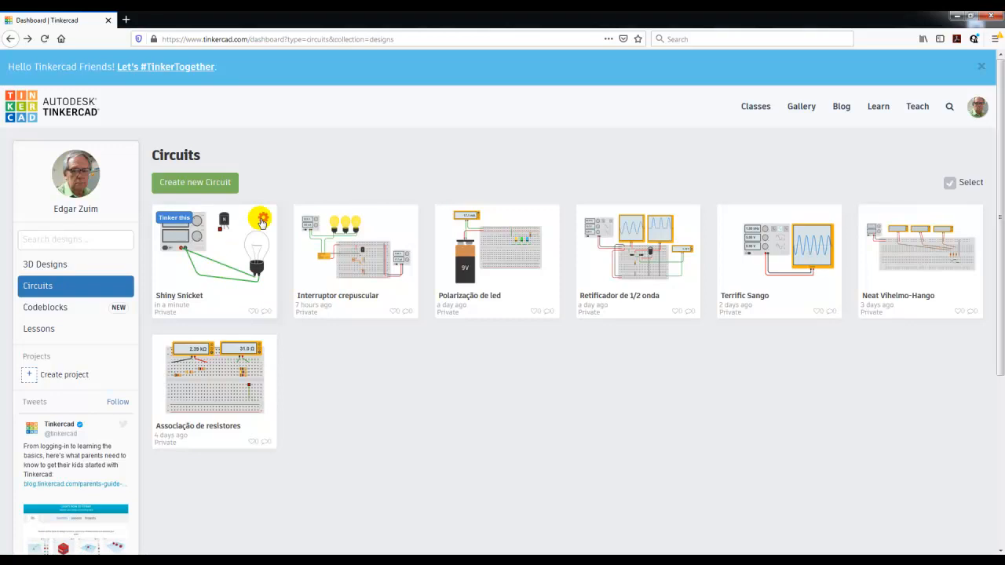
left_click(263, 221)
left_click(269, 282)
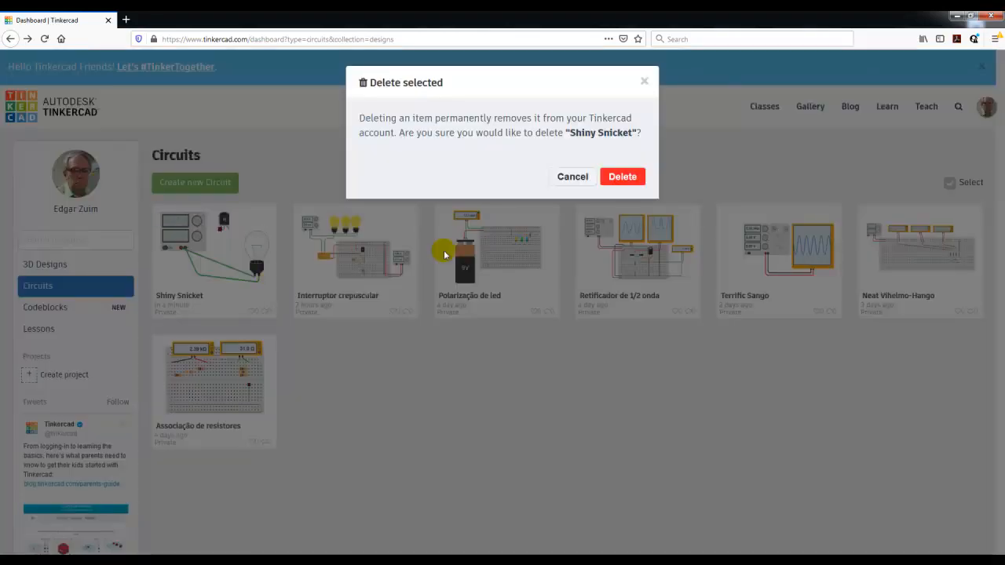
left_click(621, 176)
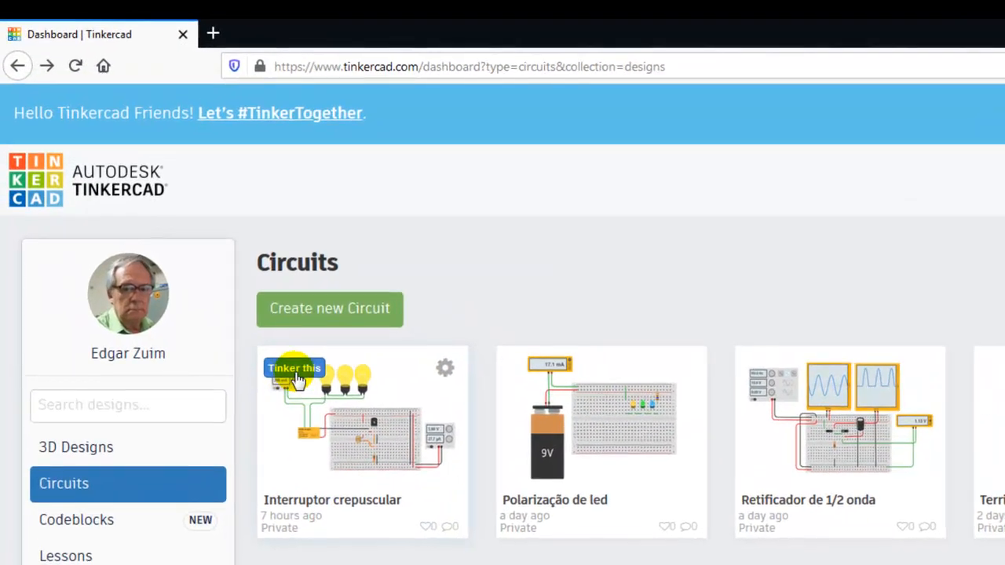
Open the "Interruptor crepuscular" circuit and run its simulation with the photoresistor raised to its brightest light level
left_click(296, 369)
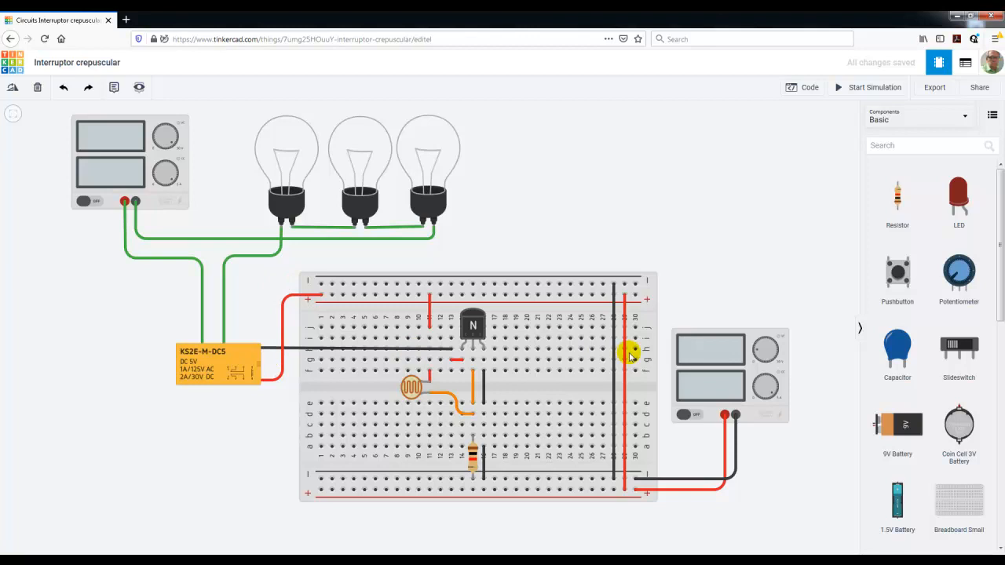
left_click(871, 88)
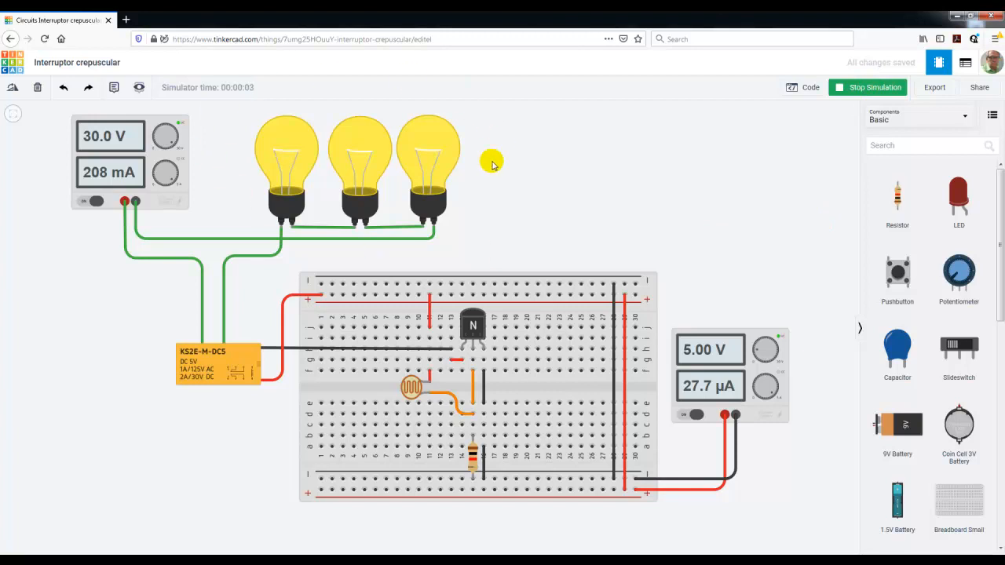
left_click(411, 390)
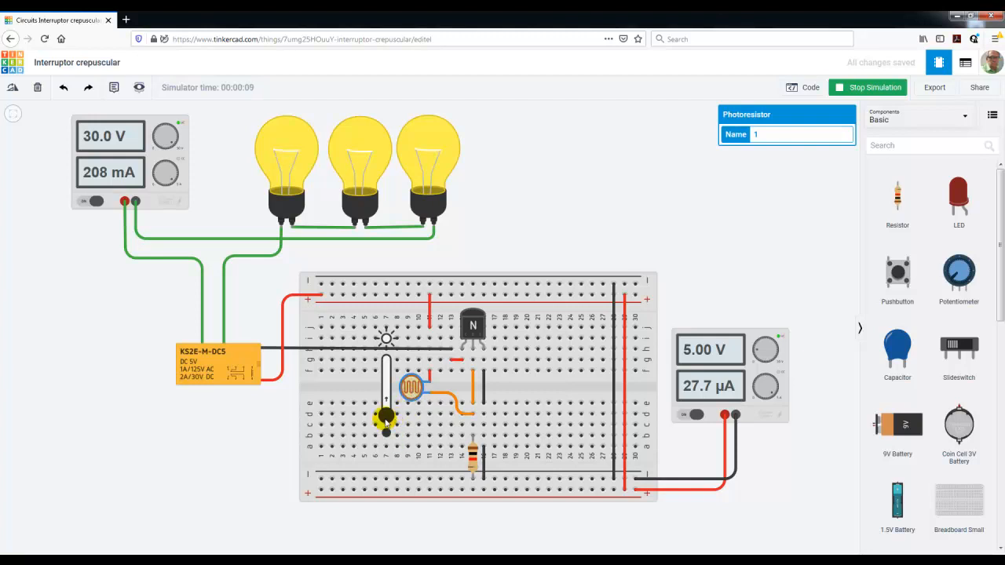
left_click_drag(386, 423, 388, 366)
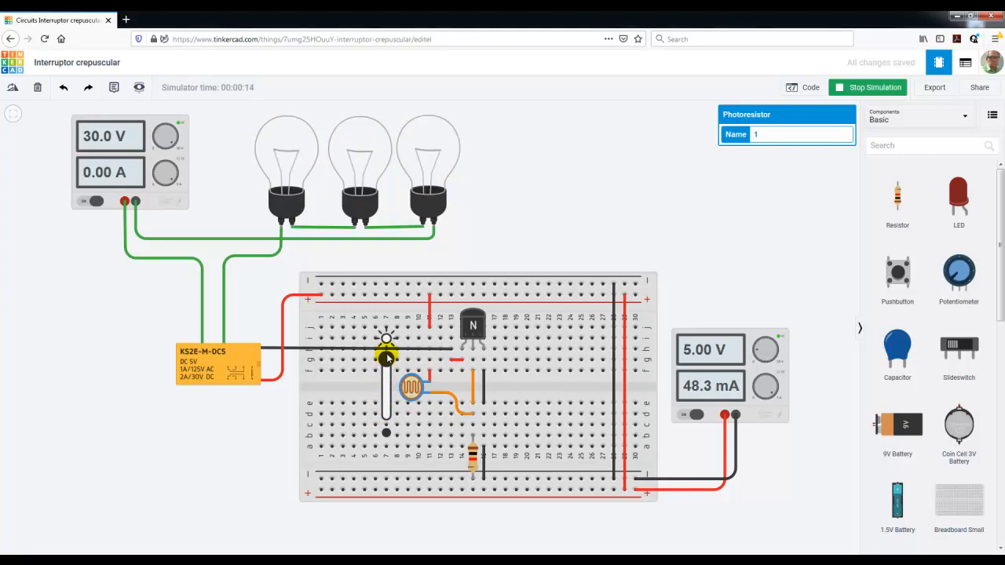
Vary the photoresistor's light level between bright and dark to examine how the three light bulbs respond, and stop the simulation
left_click_drag(388, 370, 388, 398)
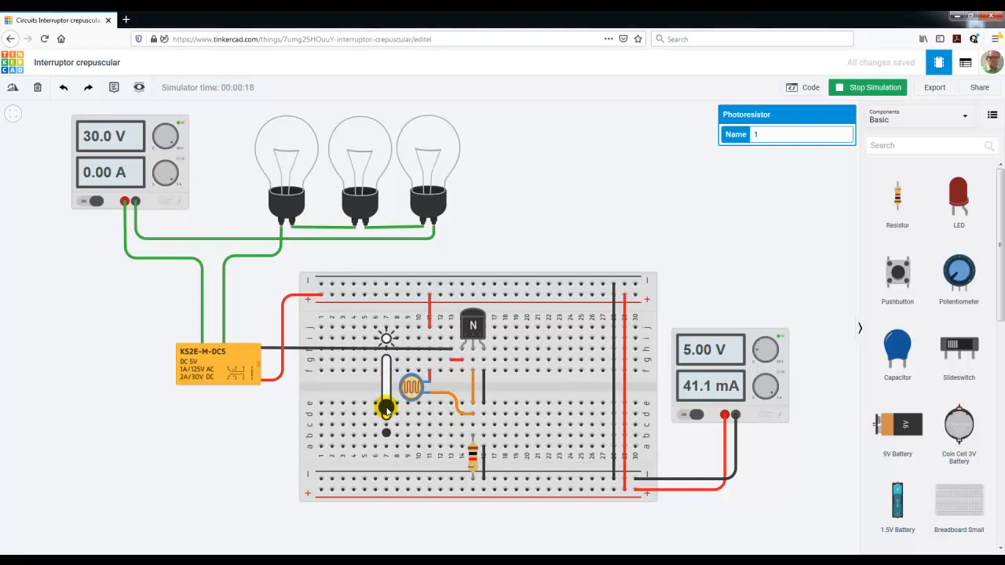
left_click_drag(388, 409, 388, 366)
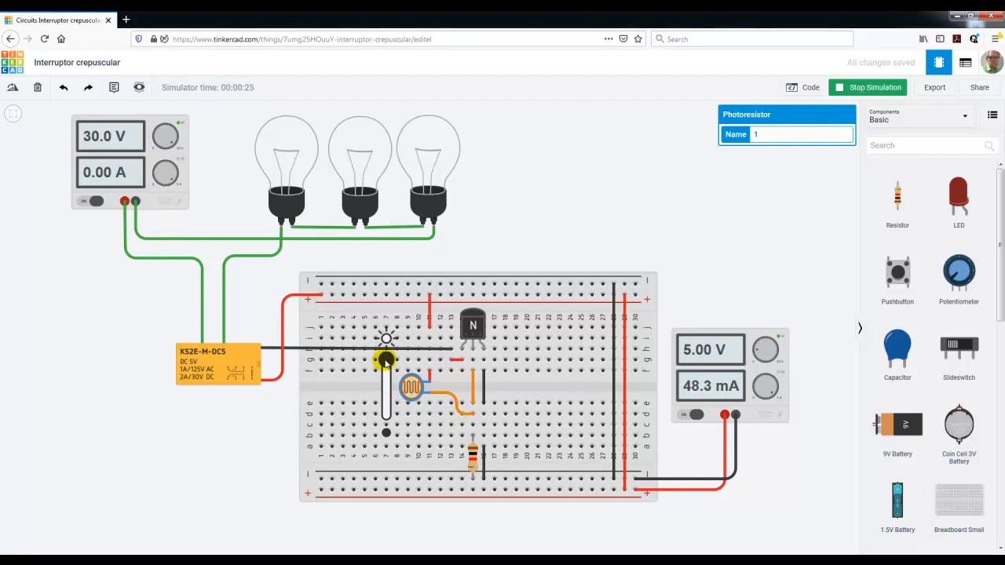
left_click_drag(385, 369, 387, 407)
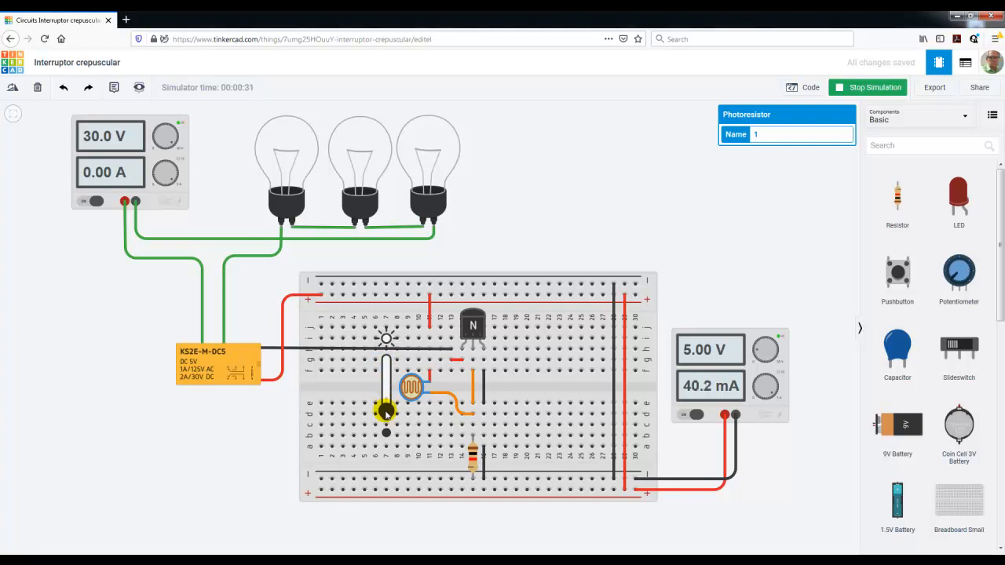
left_click_drag(387, 416, 388, 421)
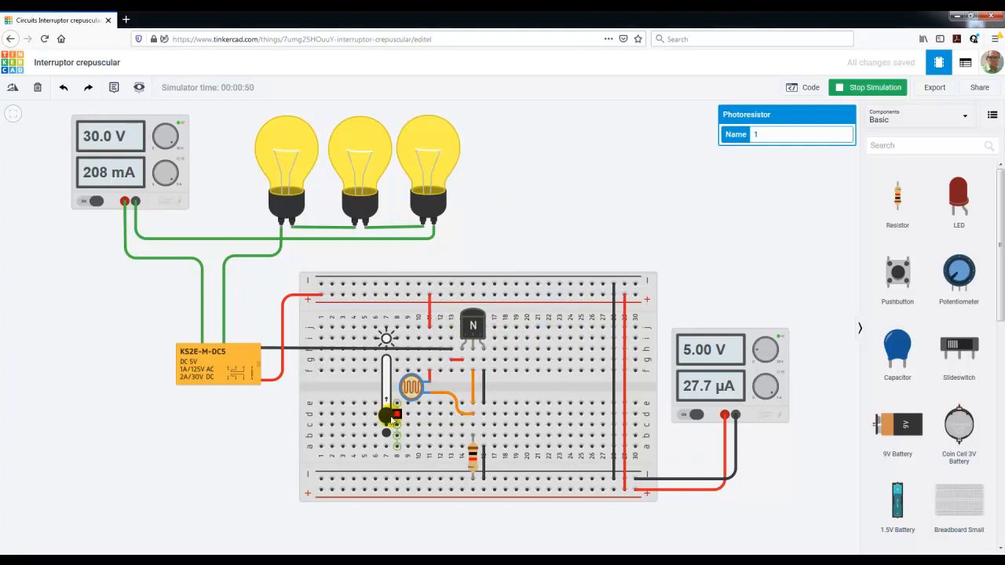
mouse_move(388, 419)
left_mouse_down()
mouse_move(395, 363)
mouse_move(393, 436)
left_mouse_up()
left_click(868, 90)
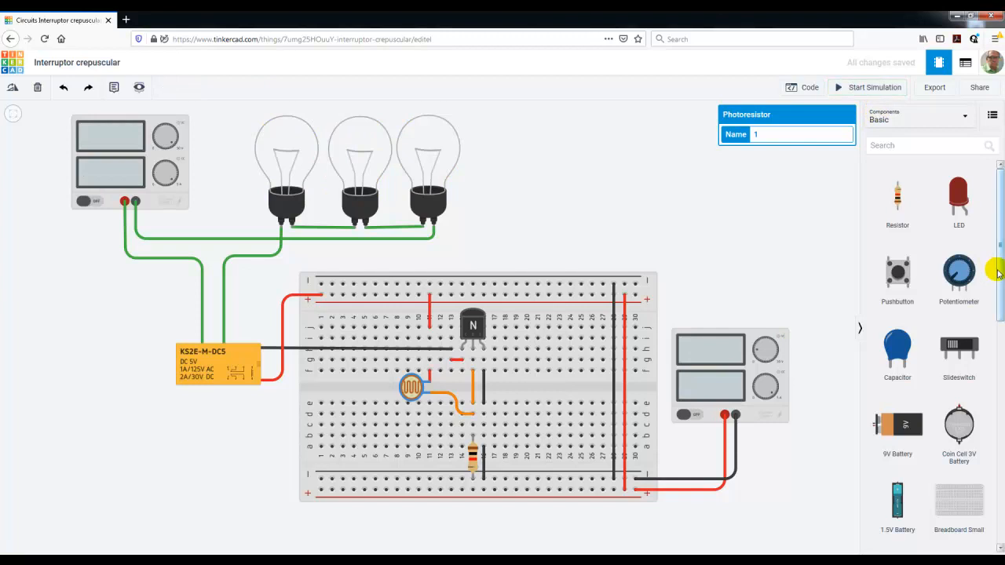
Place a multimeter above the breadboard beside the light bulbs and wire its negative terminal to the breadboard's upper negative rail
left_click_drag(999, 283, 550, 224)
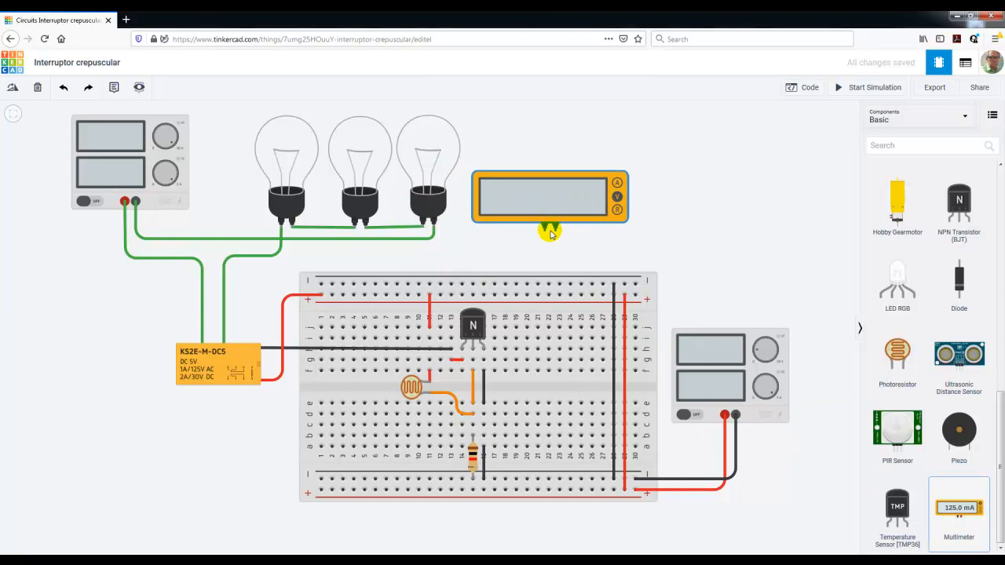
left_click(652, 232)
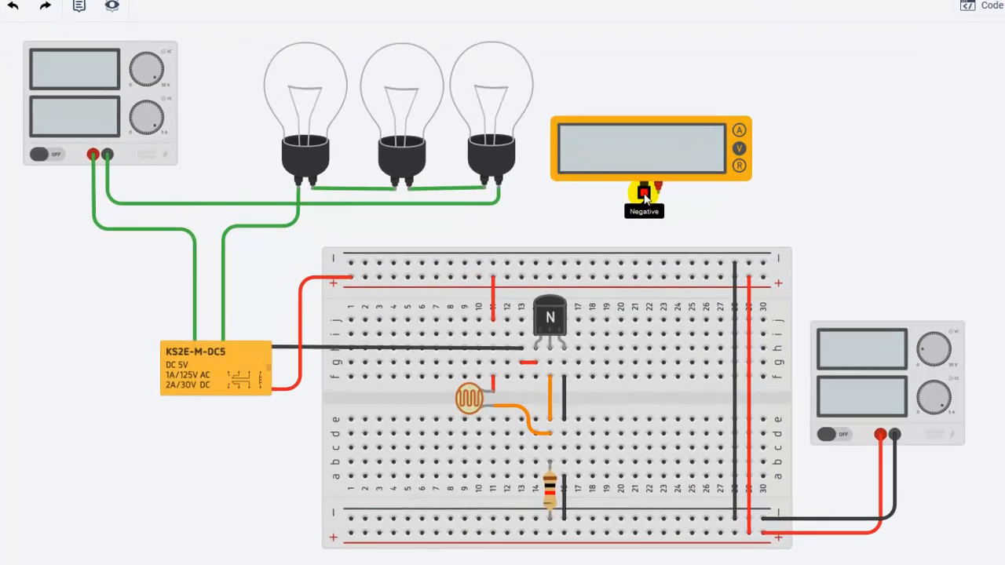
left_click_drag(565, 225, 569, 281)
left_click(661, 261)
left_click(640, 162)
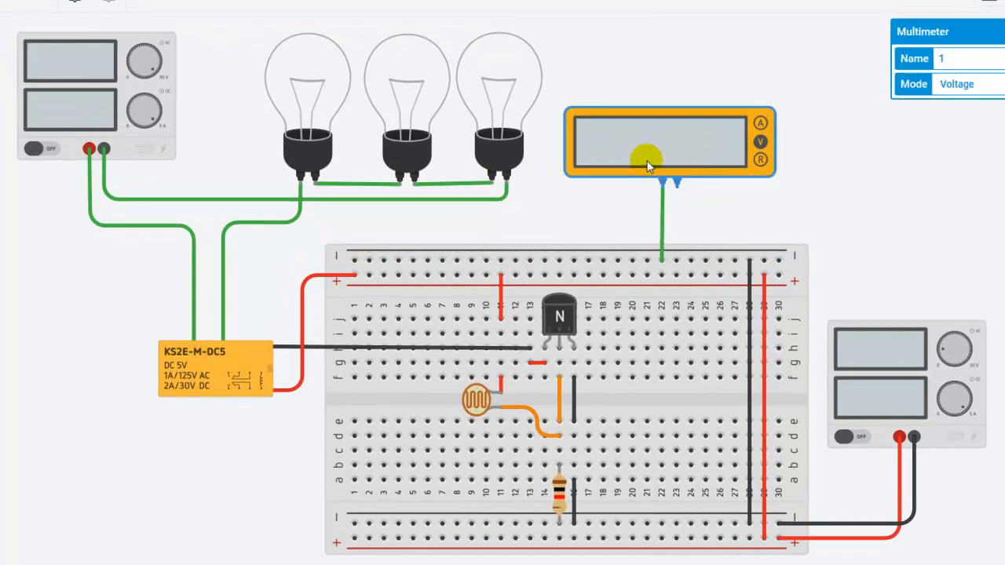
left_click_drag(642, 162, 644, 161)
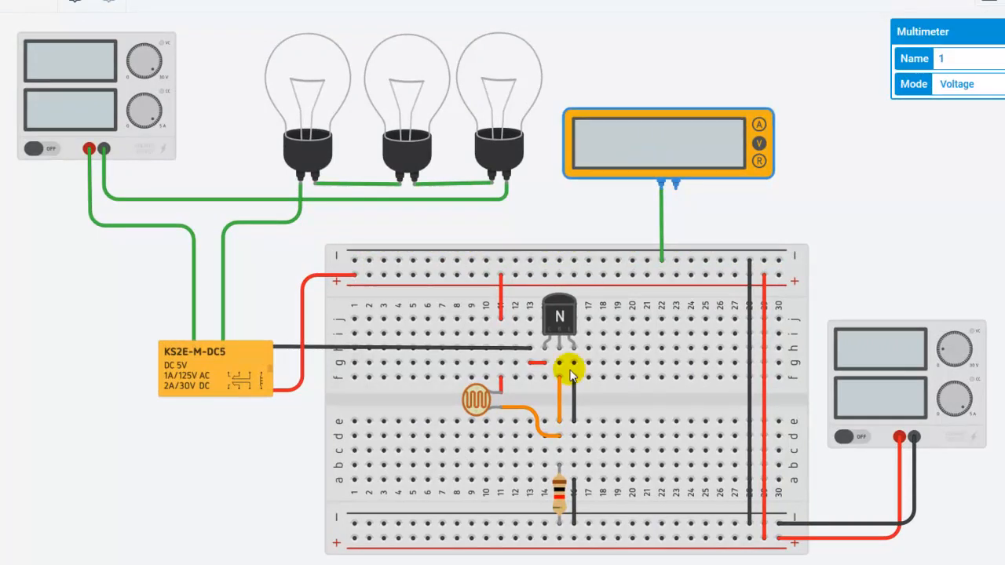
left_click_drag(560, 427, 559, 375)
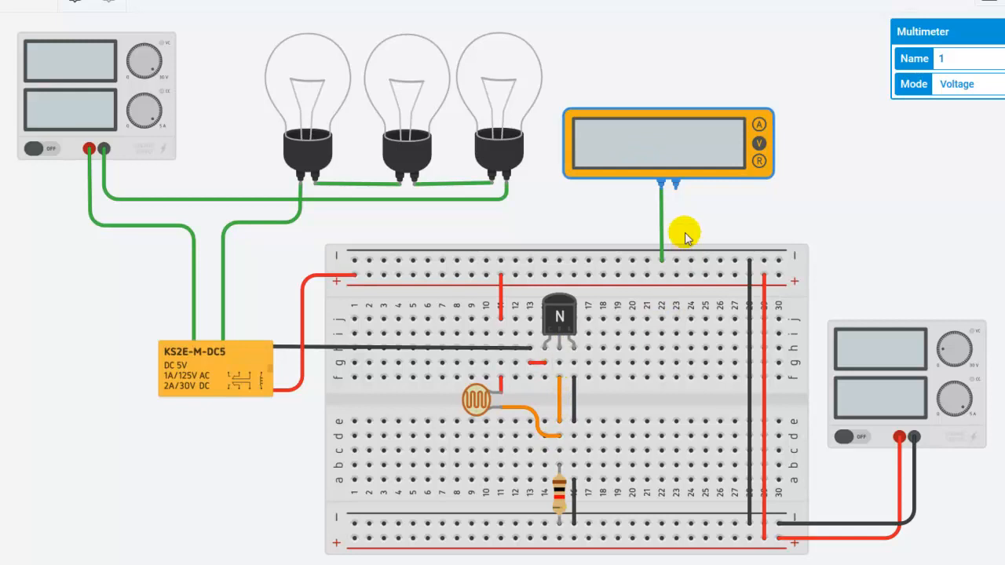